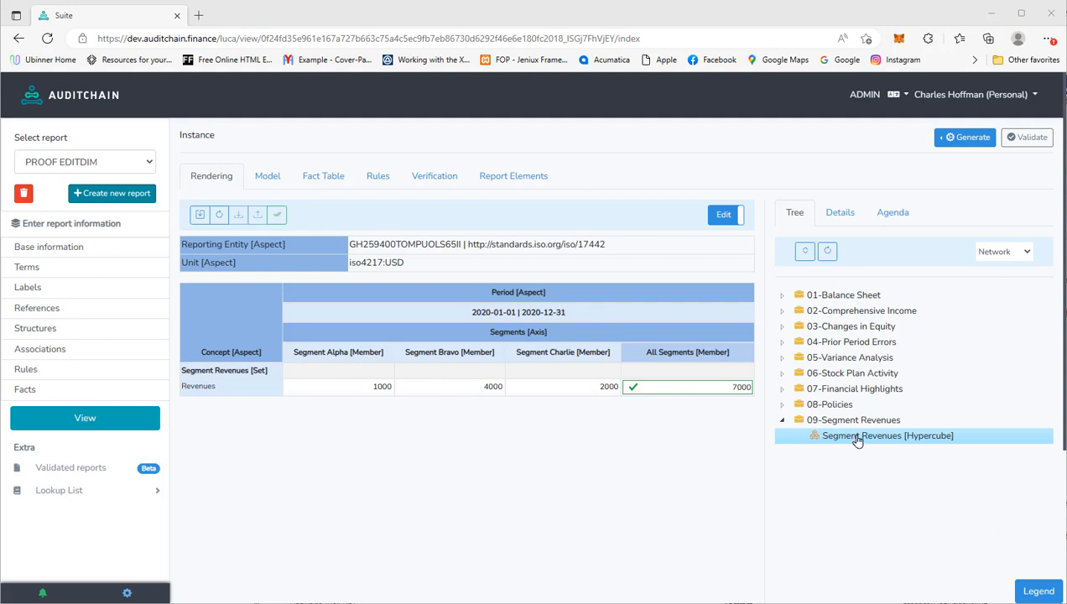
- Open the options menu for the verified Segment Revenues hypercube, whose Revenues total 7000
{"action": "right_click", "coordinate": [881, 443]}
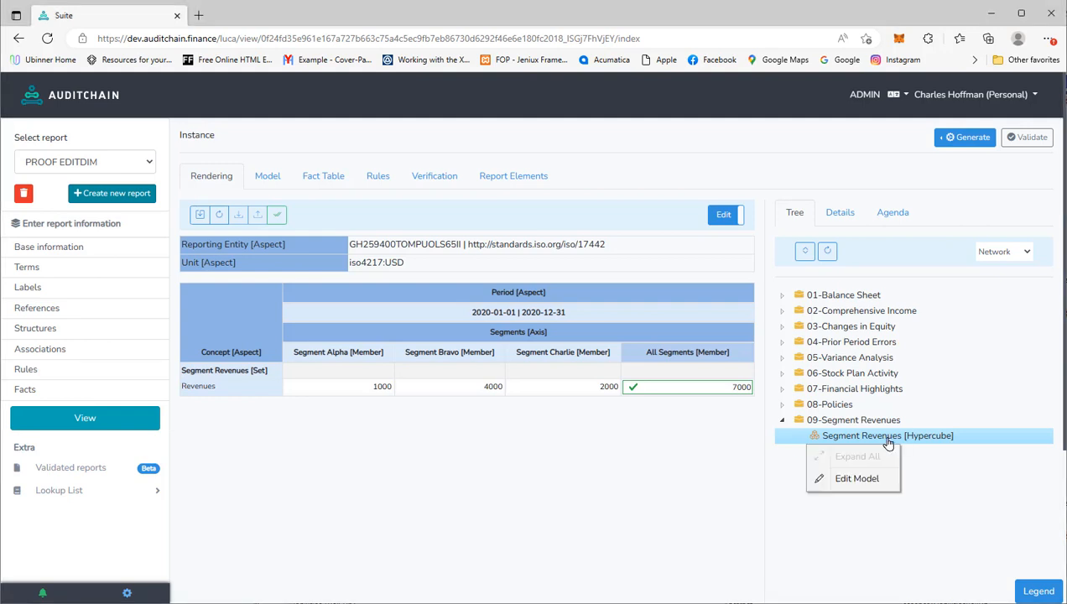
- Open the Segment Revenues hypercube in the model editor via Edit Model
{"action": "left_click", "coordinate": [865, 483]}
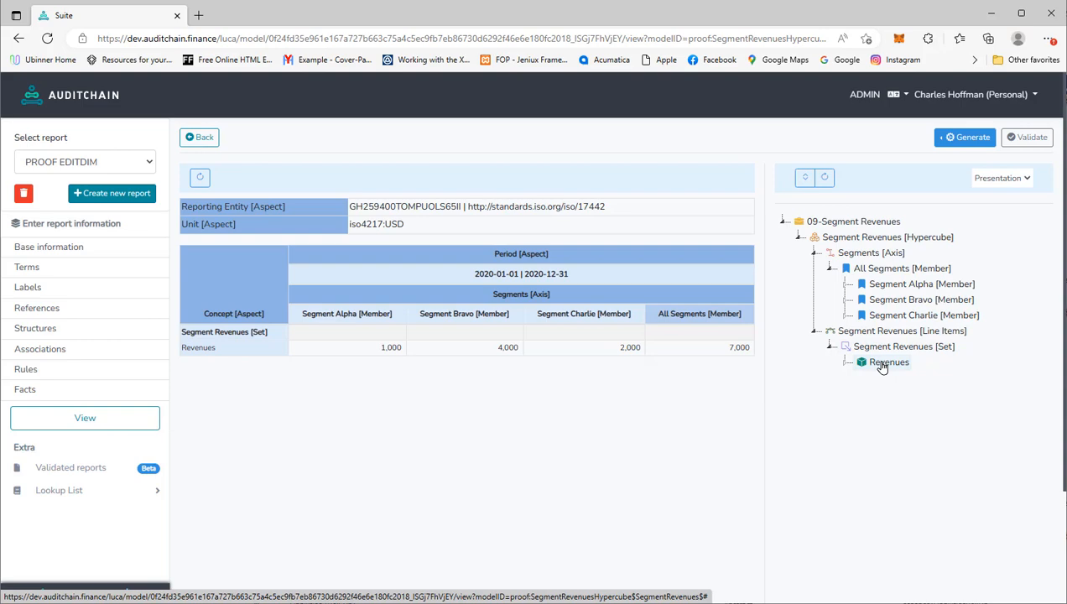
- Add a new extension term with StandardLabel 'Segment Delta' under All Segments
{"action": "right_click", "coordinate": [885, 270]}
{"action": "left_click", "coordinate": [877, 292]}
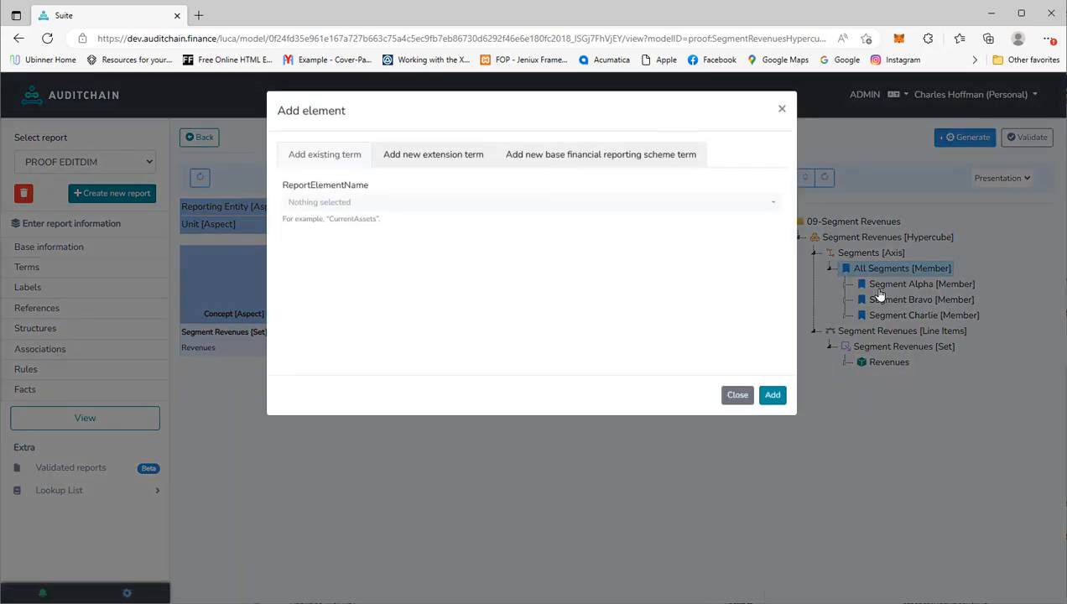
{"action": "left_click", "coordinate": [431, 158]}
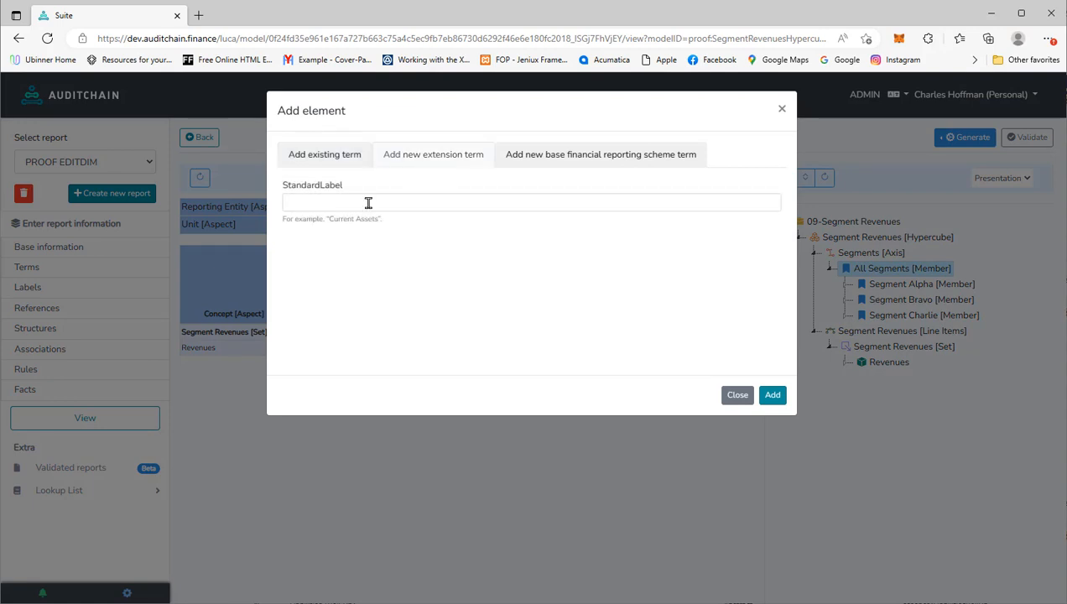
{"action": "left_click", "coordinate": [360, 203]}
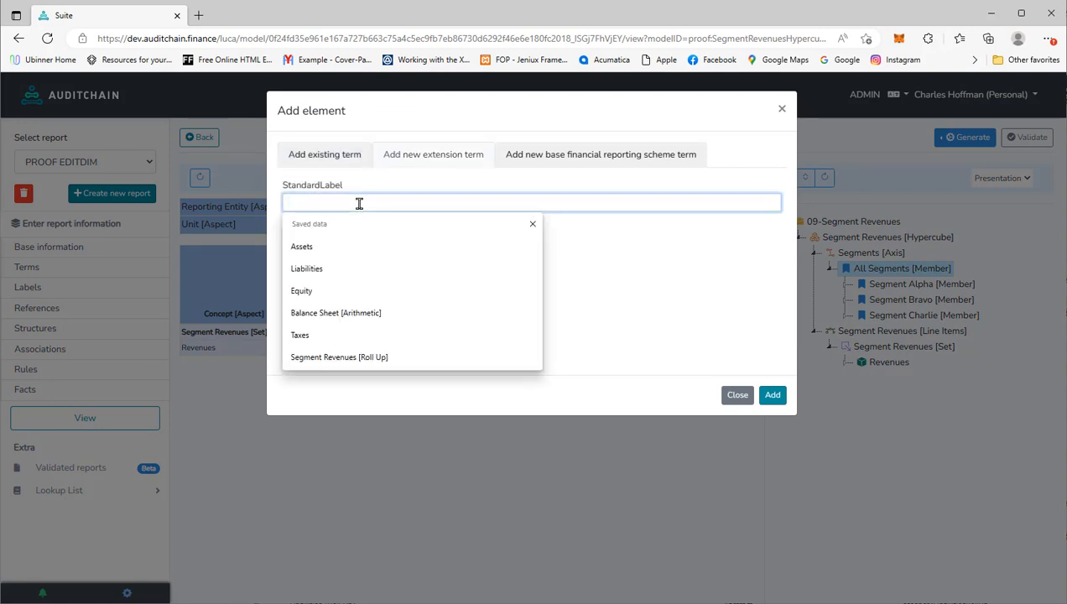
{"action": "type", "text": "Segment"}
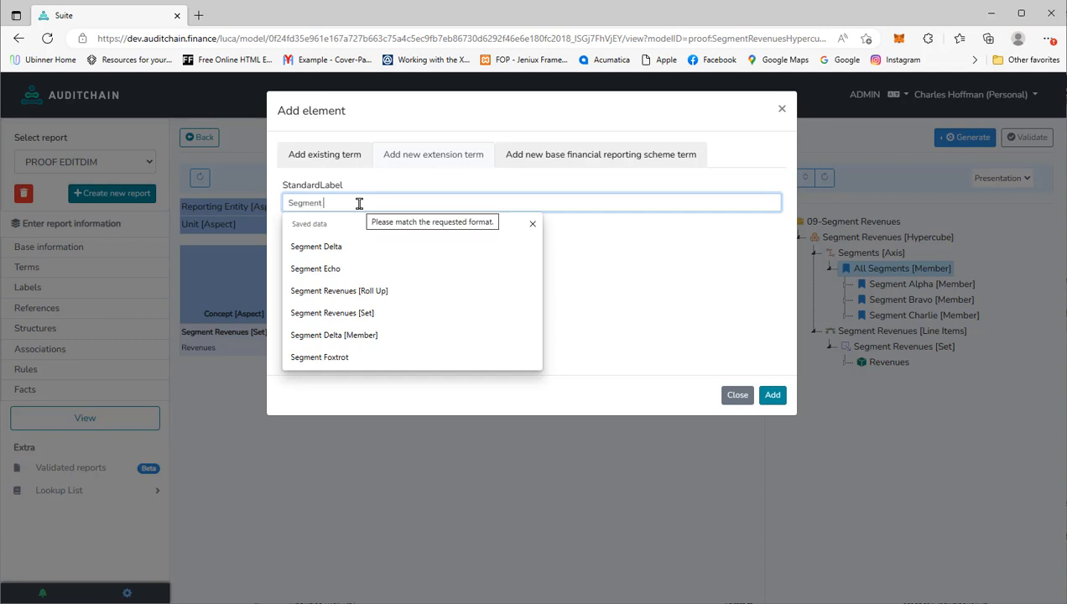
{"action": "type", "text": " De"}
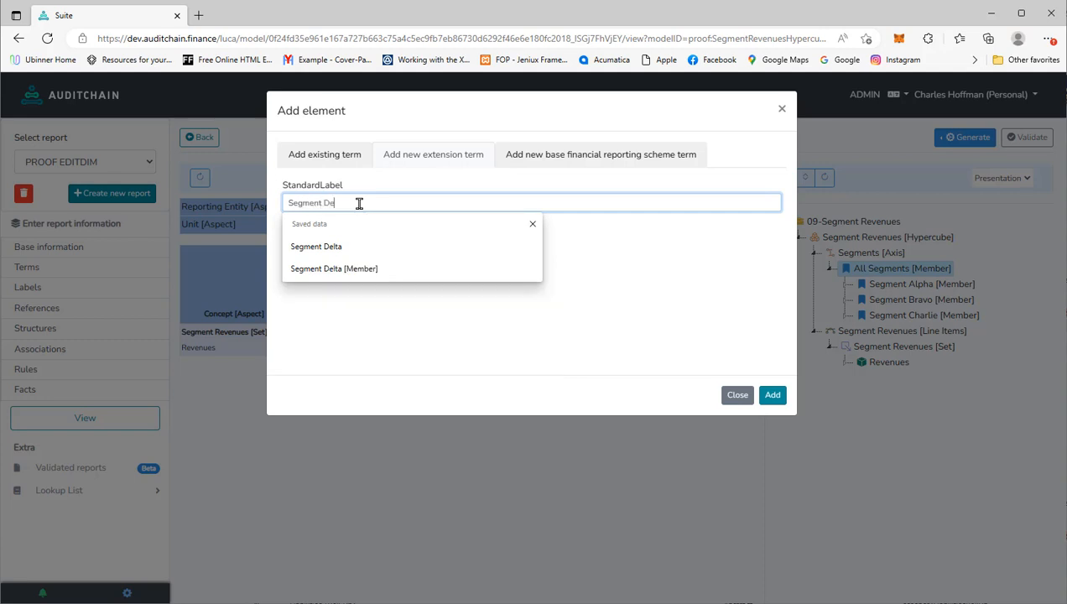
{"action": "type", "text": "lta"}
{"action": "left_click", "coordinate": [773, 396]}
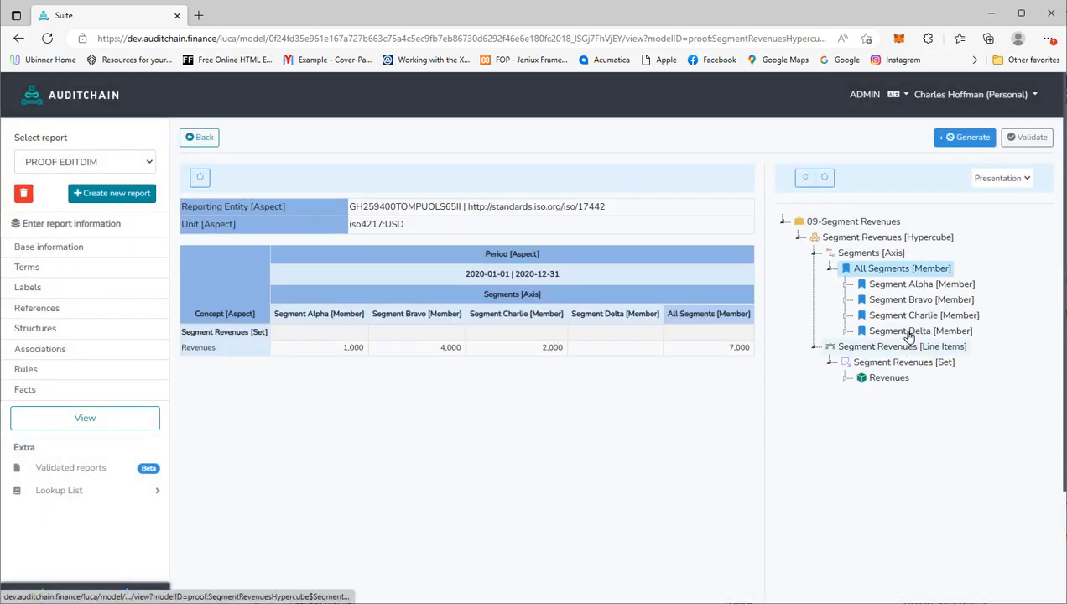
{"action": "left_click", "coordinate": [916, 332]}
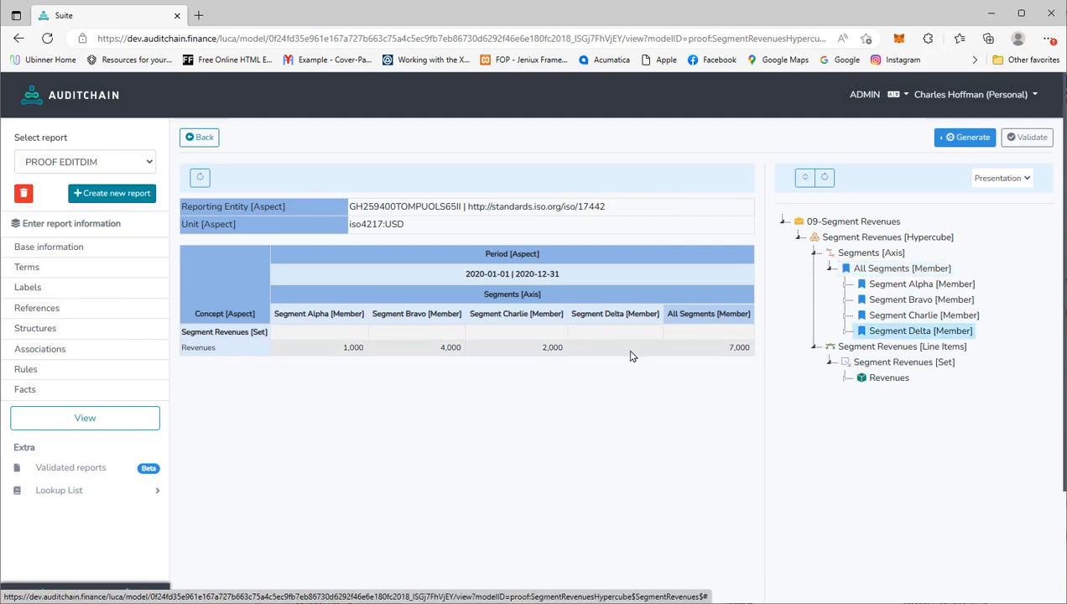
- Add a new extension term with StandardLabel 'Segment Echo' under All Segments
{"action": "right_click", "coordinate": [873, 270]}
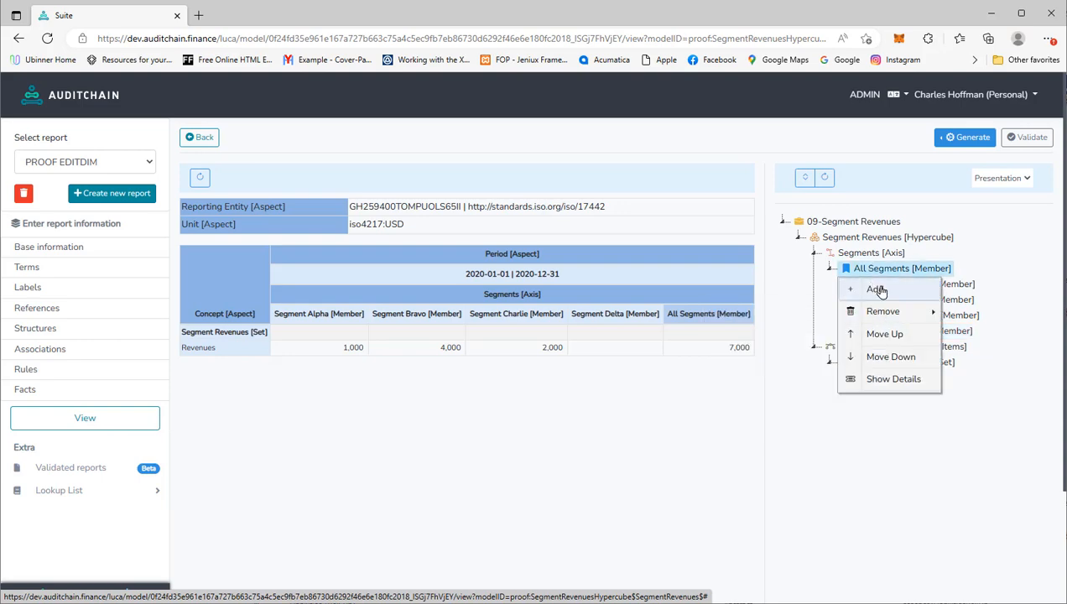
{"action": "left_click", "coordinate": [877, 290]}
{"action": "left_click", "coordinate": [400, 150]}
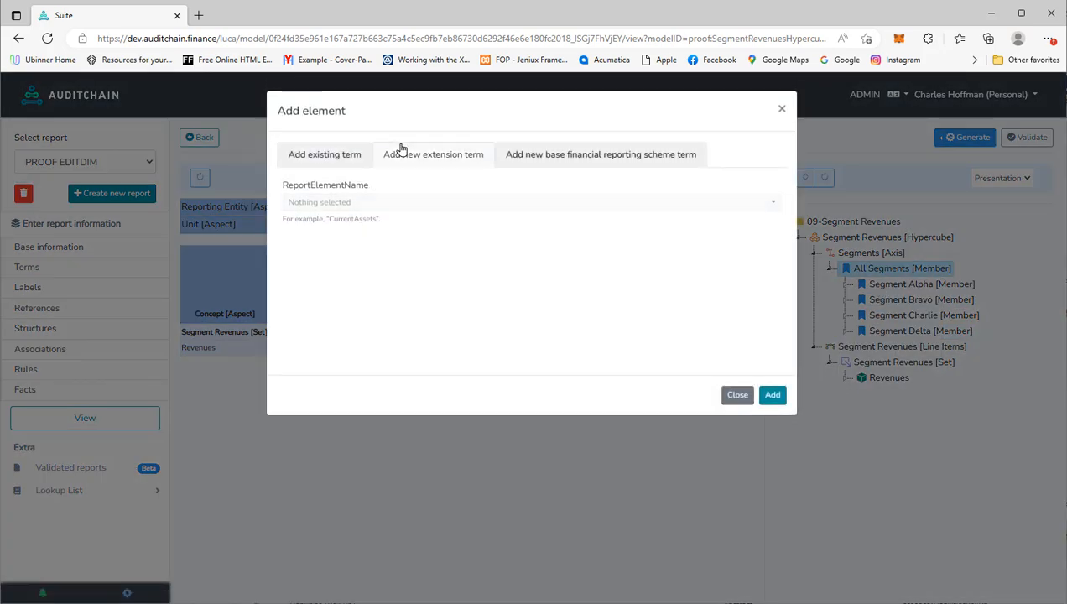
{"action": "left_click", "coordinate": [370, 200]}
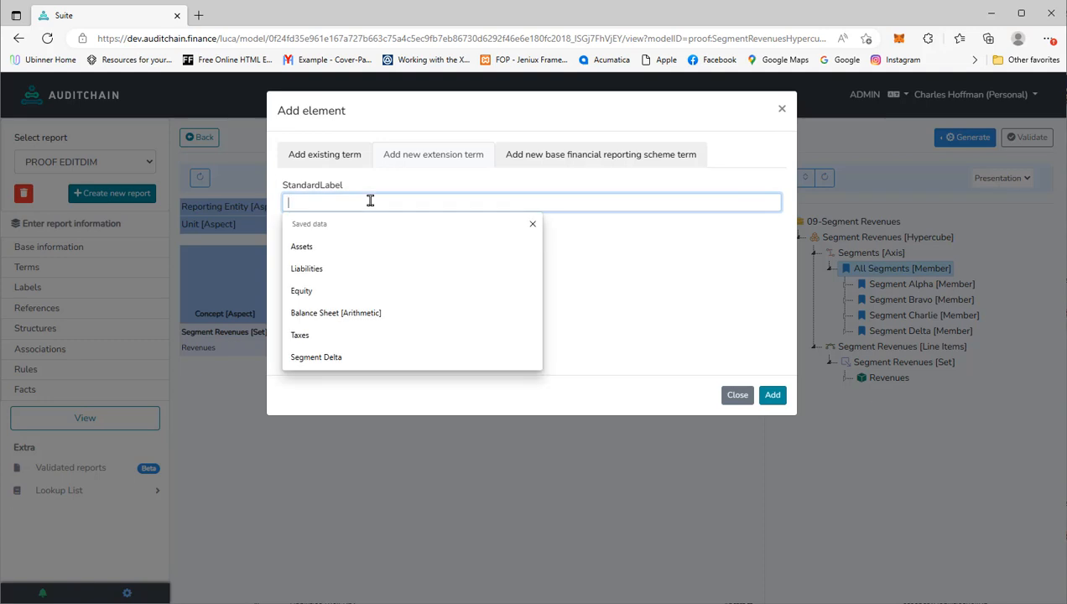
{"action": "type", "text": "Segm"}
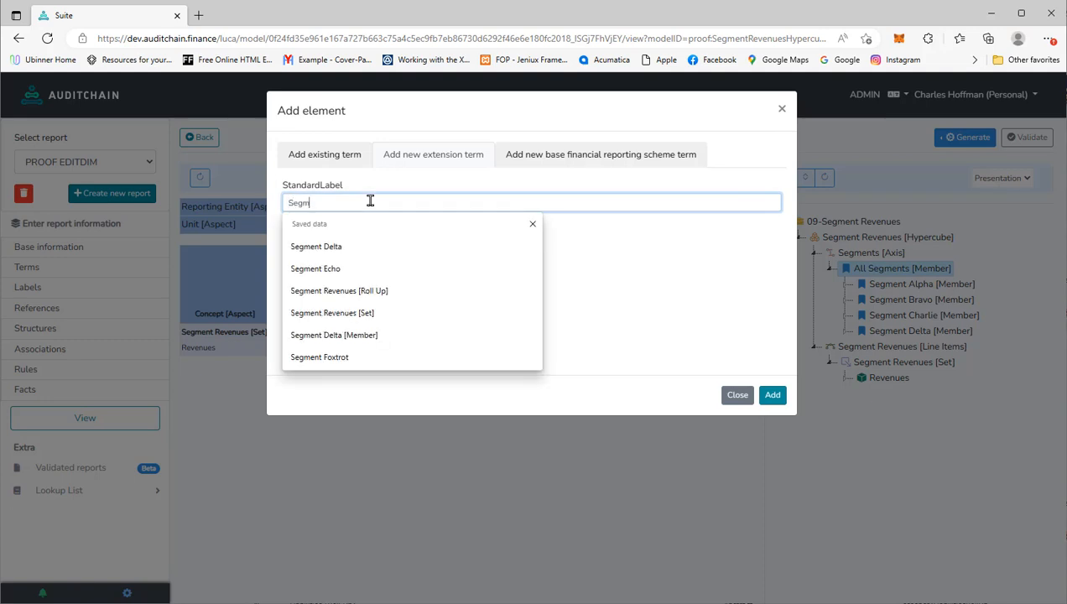
{"action": "type", "text": "ent Echo"}
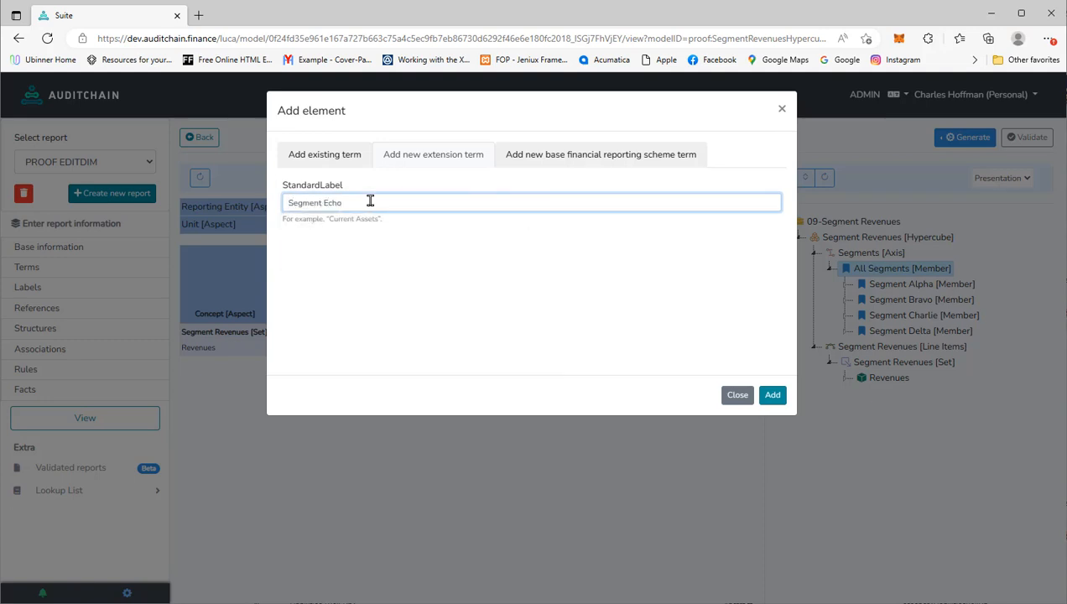
{"action": "left_click", "coordinate": [773, 395]}
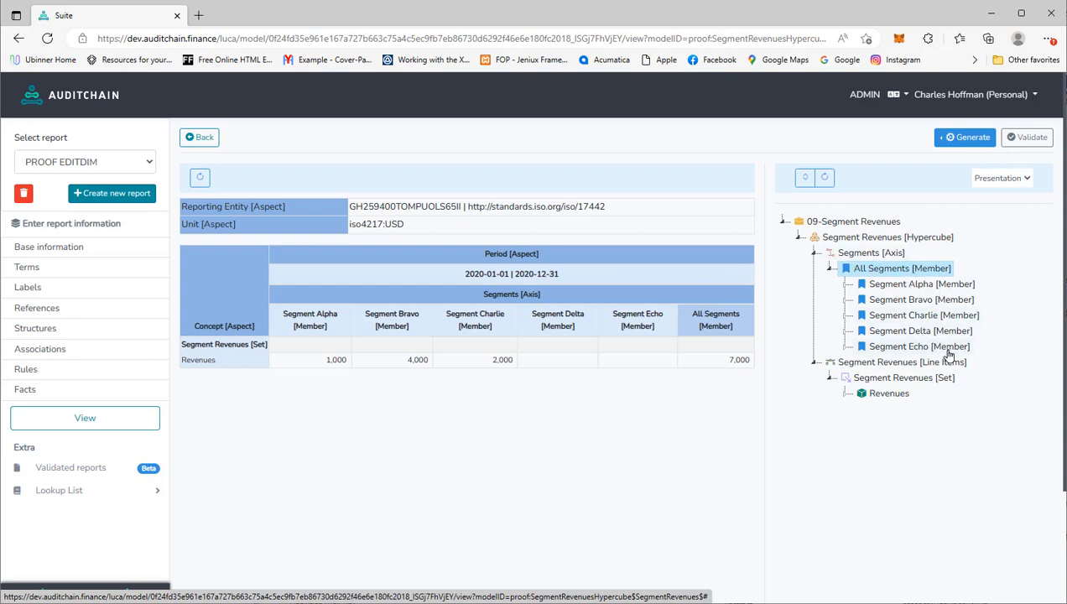
- Add a new extension term with StandardLabel 'Segment Foxtrot' under All Segments, fixing a typo
{"action": "right_click", "coordinate": [905, 269]}
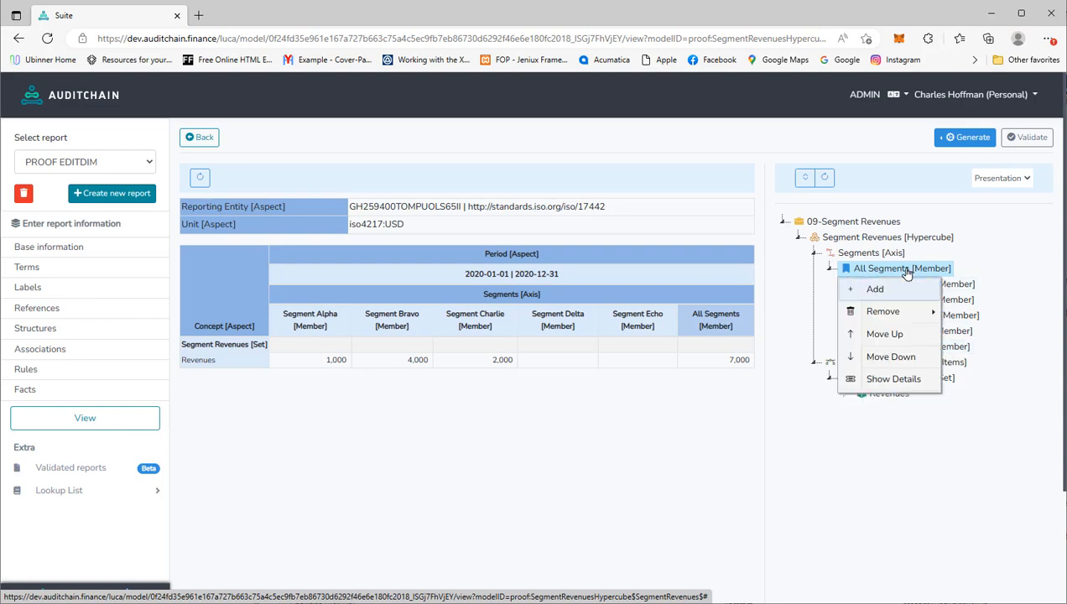
{"action": "left_click", "coordinate": [905, 291]}
{"action": "left_click", "coordinate": [424, 156]}
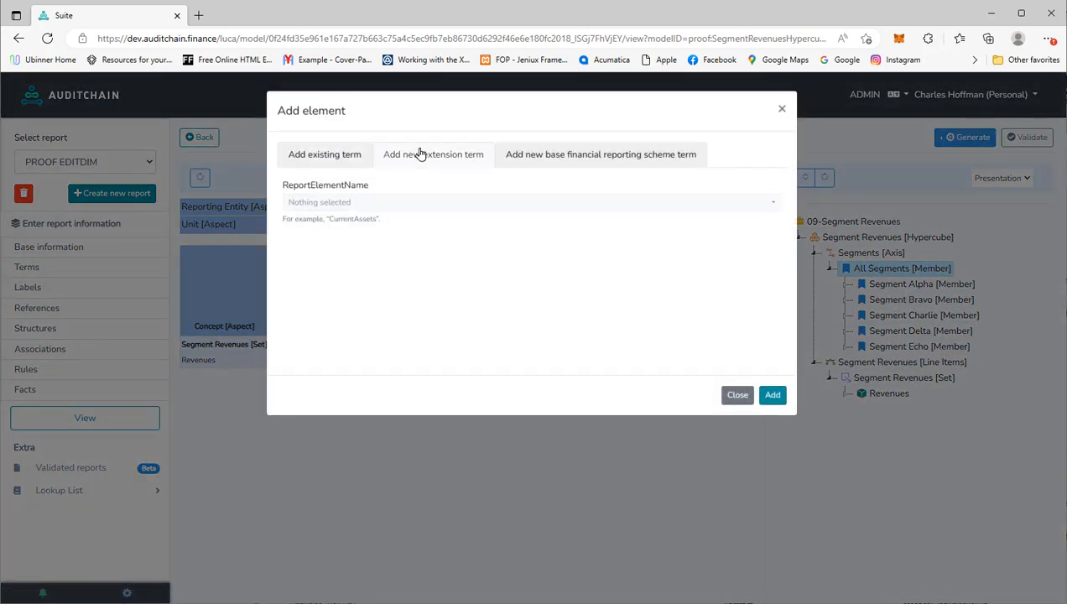
{"action": "left_click", "coordinate": [388, 198]}
{"action": "type", "text": "S"}
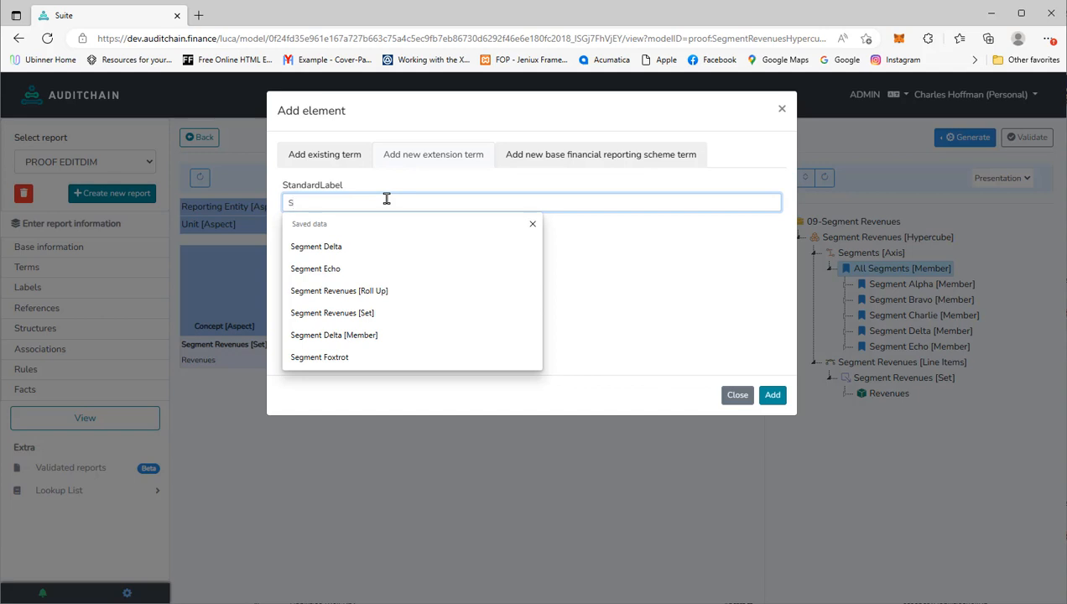
{"action": "type", "text": "egnebt"}
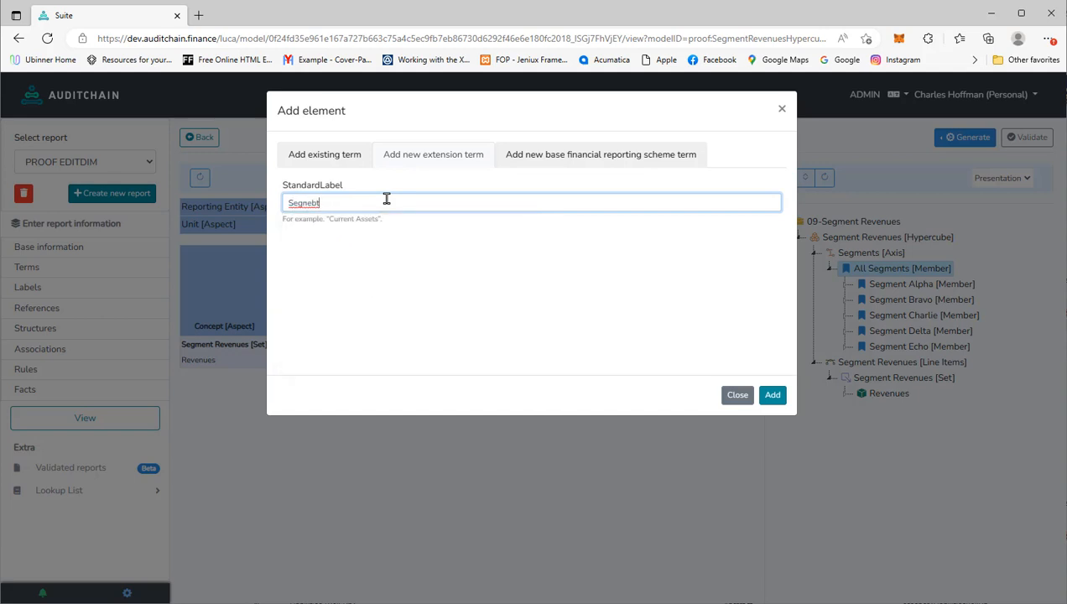
{"action": "key", "text": "BackSpace"}
{"action": "key", "text": "BackSpace"}
{"action": "key", "text": "BackSpace"}
{"action": "key", "text": "BackSpace"}
{"action": "type", "text": "m"}
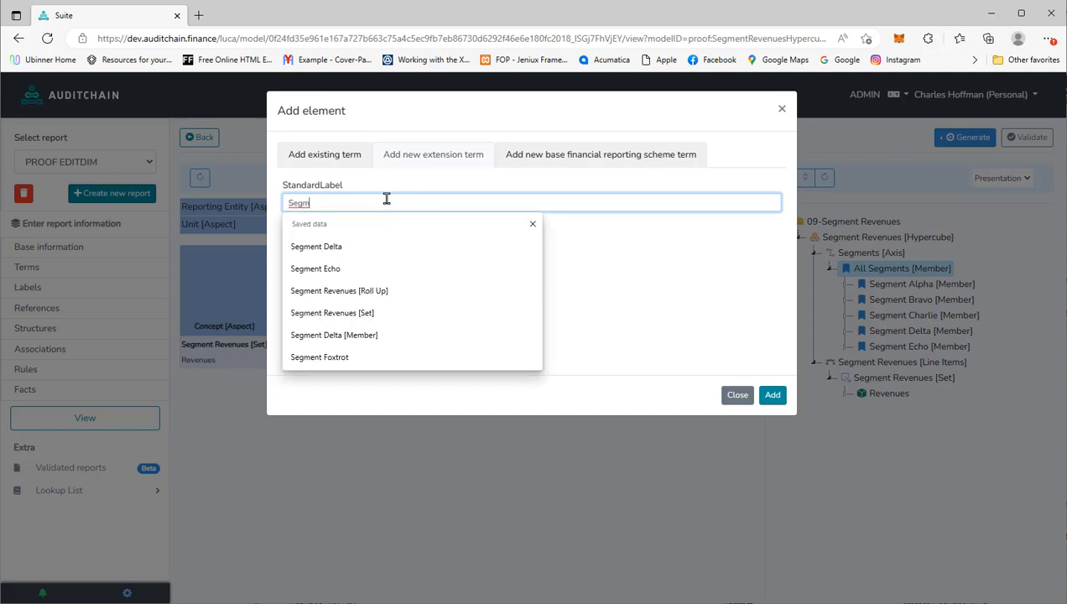
{"action": "type", "text": "ent Foxtrot"}
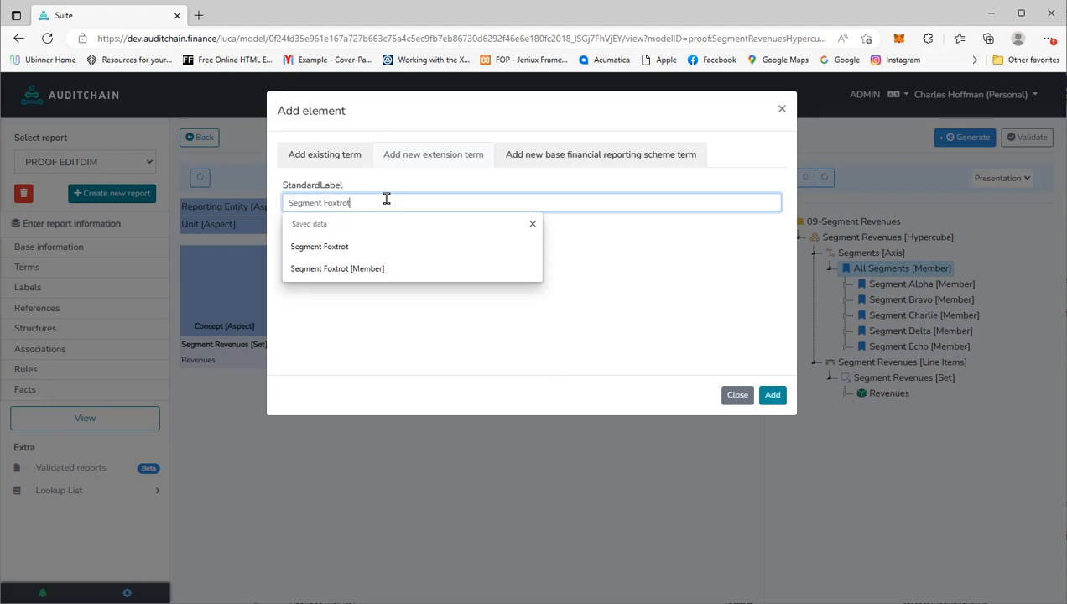
{"action": "left_click", "coordinate": [772, 394]}
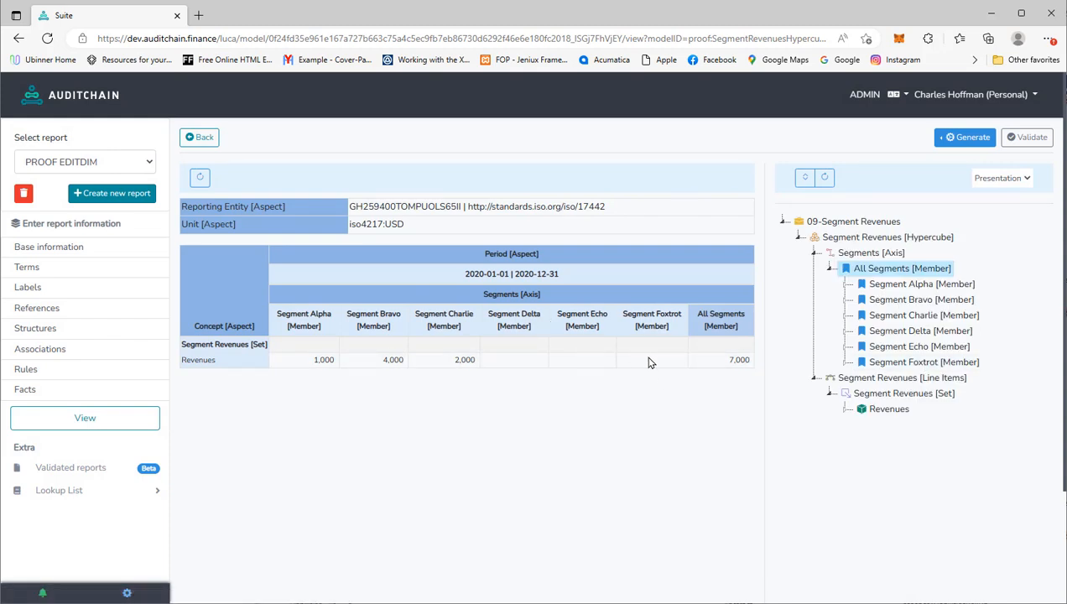
{"action": "left_click", "coordinate": [902, 396]}
- Add proof:Expenses (Duration) as a line item in the Segment Revenues set
{"action": "right_click", "coordinate": [902, 395]}
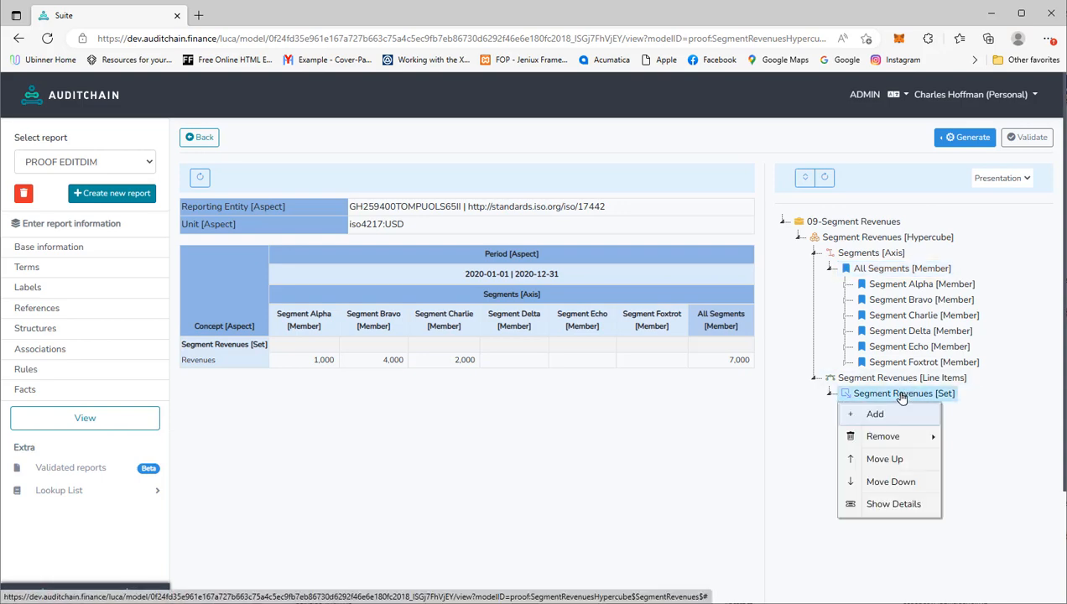
{"action": "mouse_move", "coordinate": [885, 438]}
{"action": "left_click", "coordinate": [878, 412]}
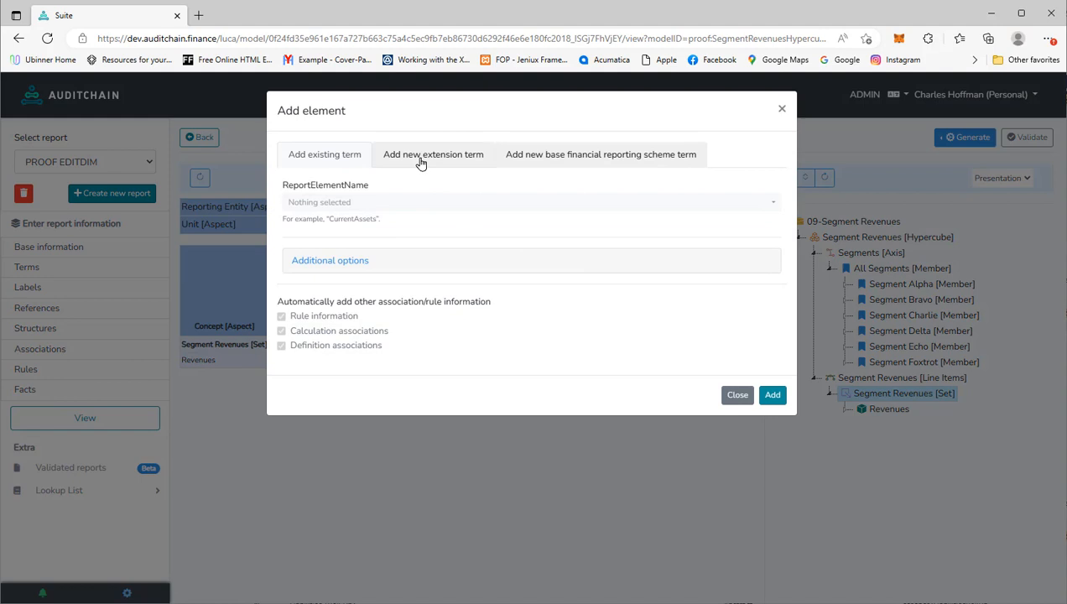
{"action": "left_click", "coordinate": [317, 203]}
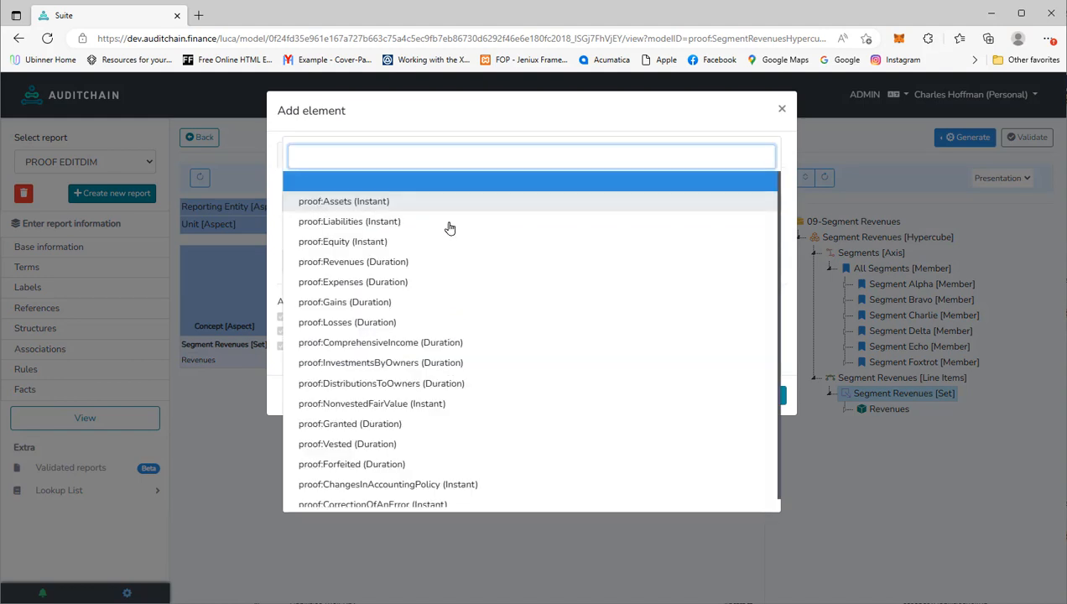
{"action": "left_click", "coordinate": [374, 283]}
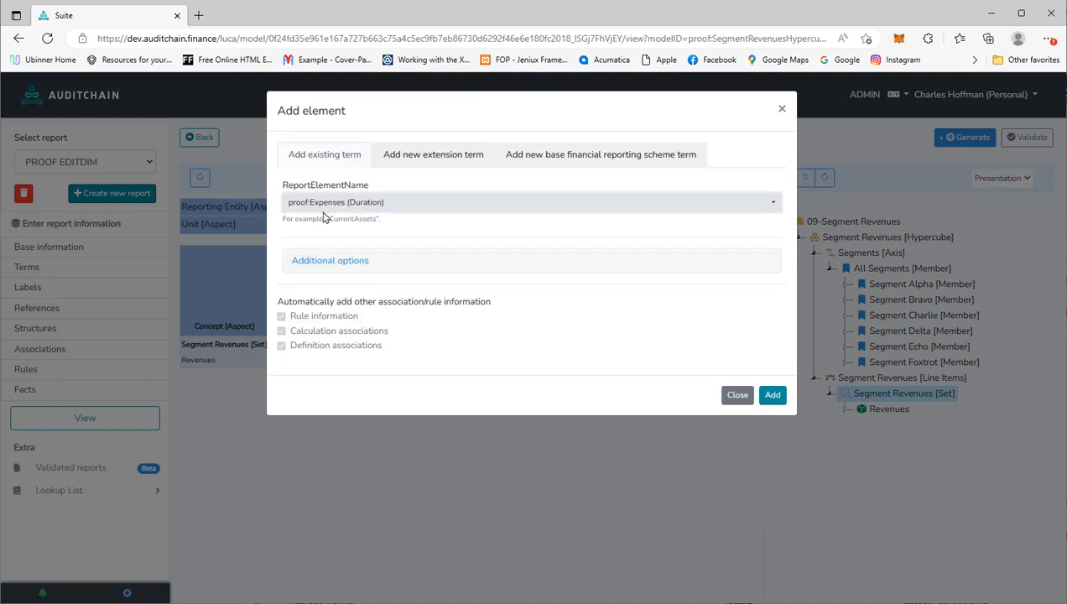
{"action": "left_click", "coordinate": [772, 395]}
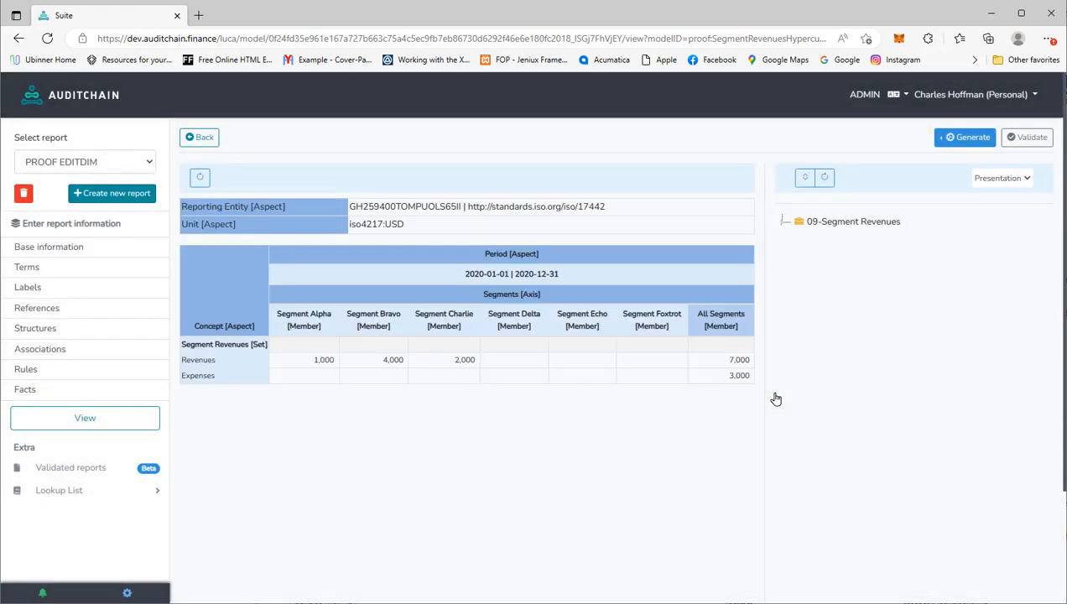
- Add proof:Gains (Duration) as a line item in the Segment Revenues set
{"action": "right_click", "coordinate": [888, 394]}
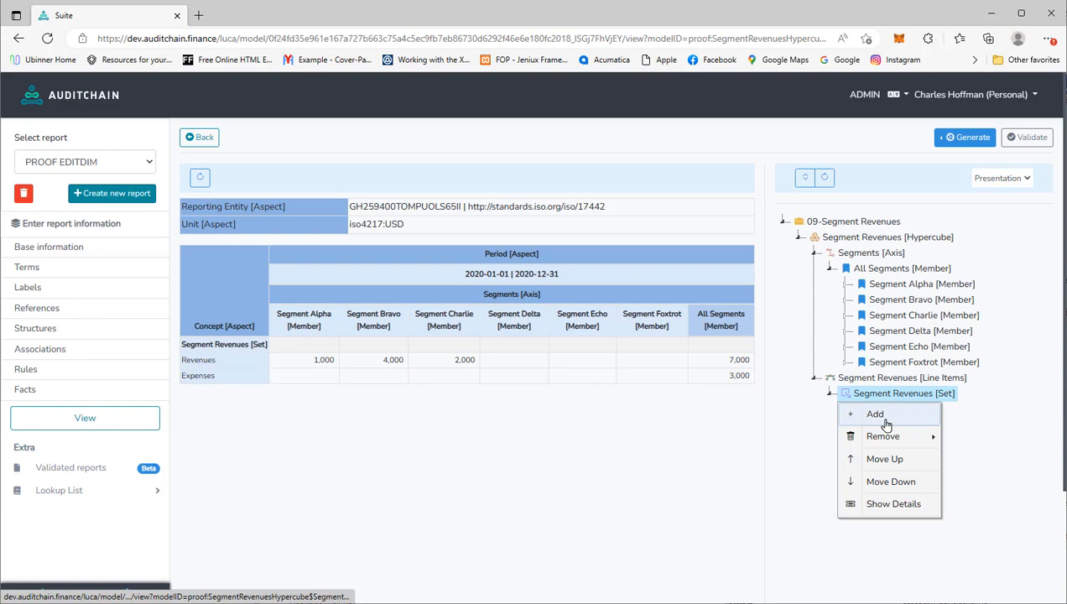
{"action": "left_click", "coordinate": [876, 415]}
{"action": "left_click", "coordinate": [321, 203]}
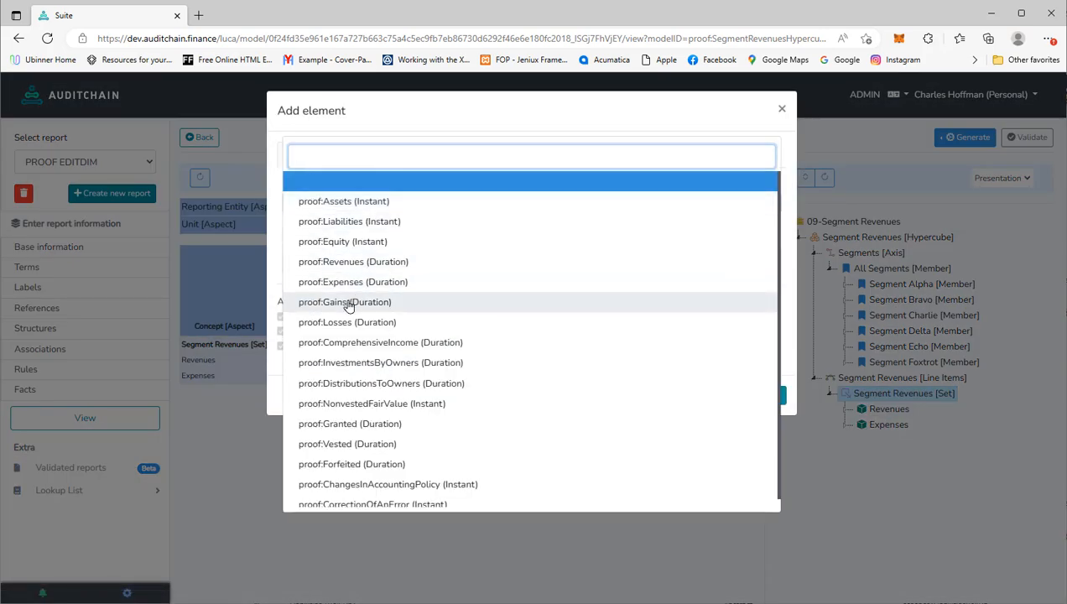
{"action": "left_click", "coordinate": [348, 303]}
{"action": "left_click", "coordinate": [773, 396]}
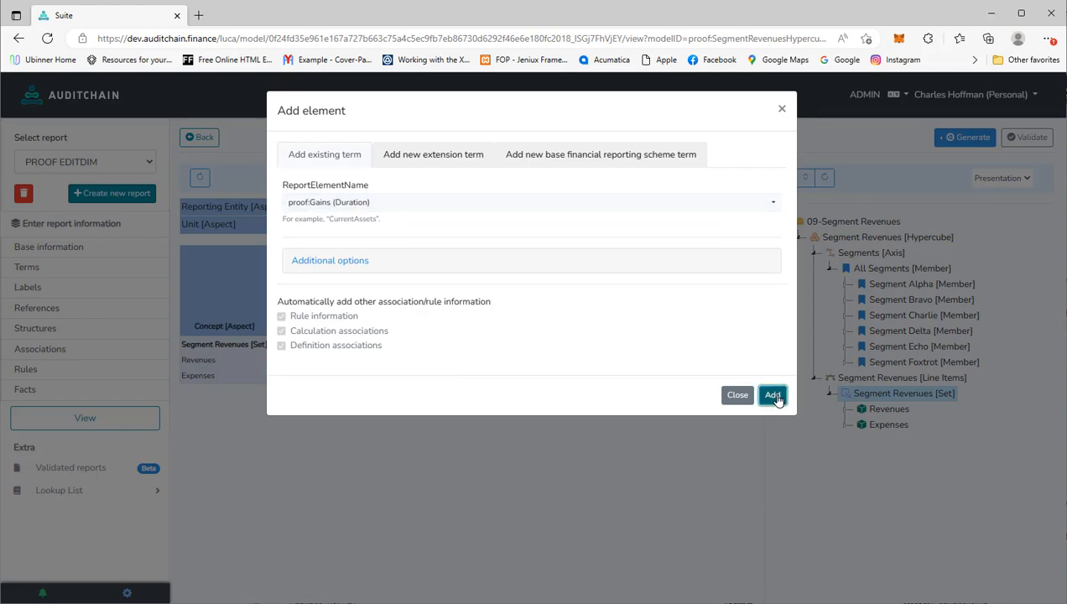
{"action": "right_click", "coordinate": [877, 393]}
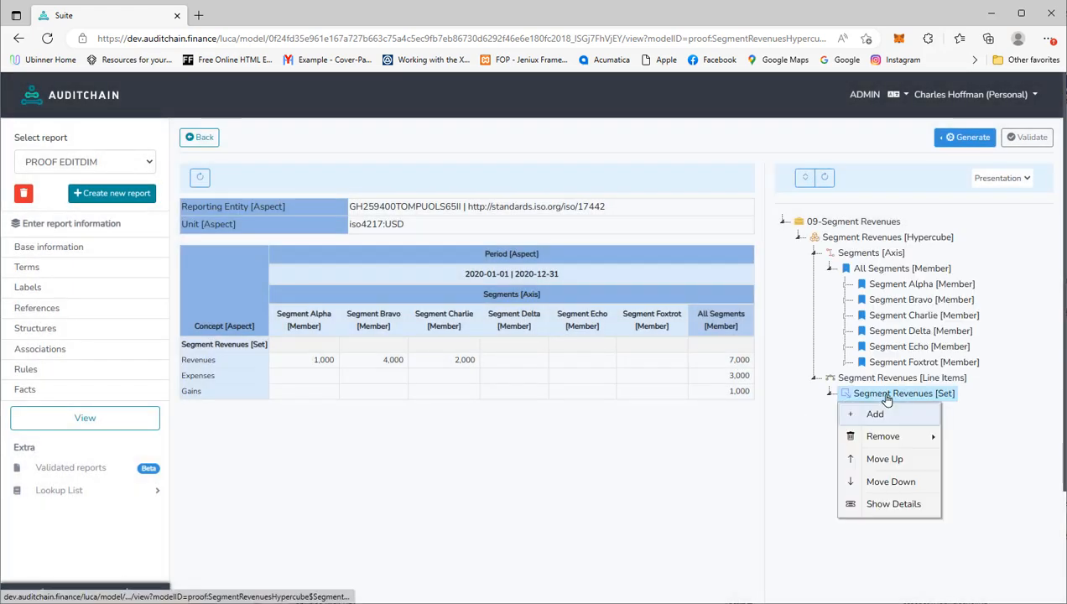
- Add proof:Losses as a line item in the Segment Revenues set
{"action": "left_click", "coordinate": [881, 414]}
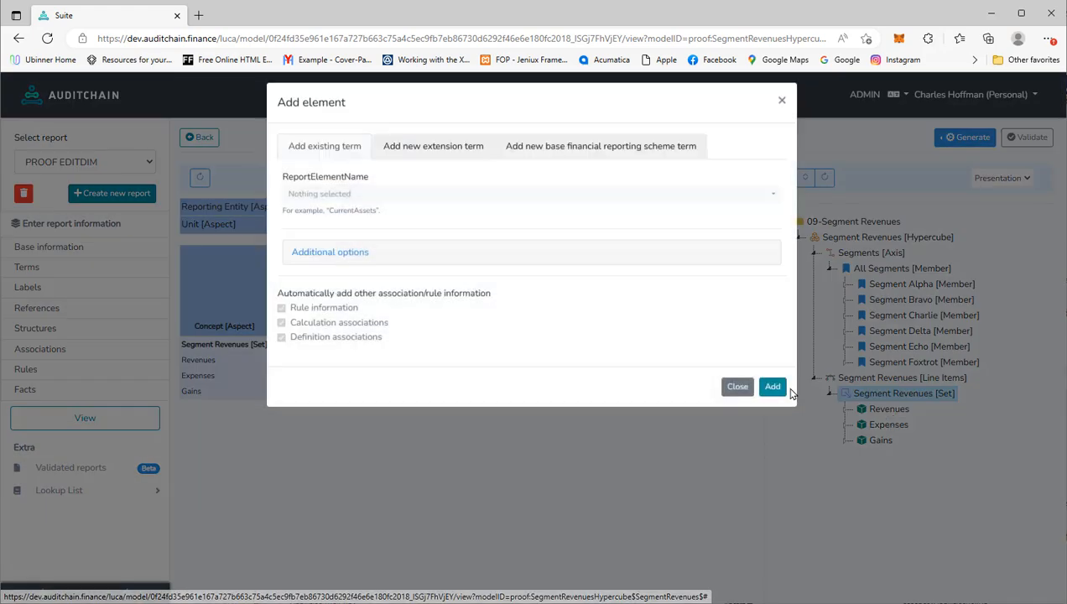
{"action": "left_click", "coordinate": [317, 199]}
{"action": "left_click", "coordinate": [360, 322]}
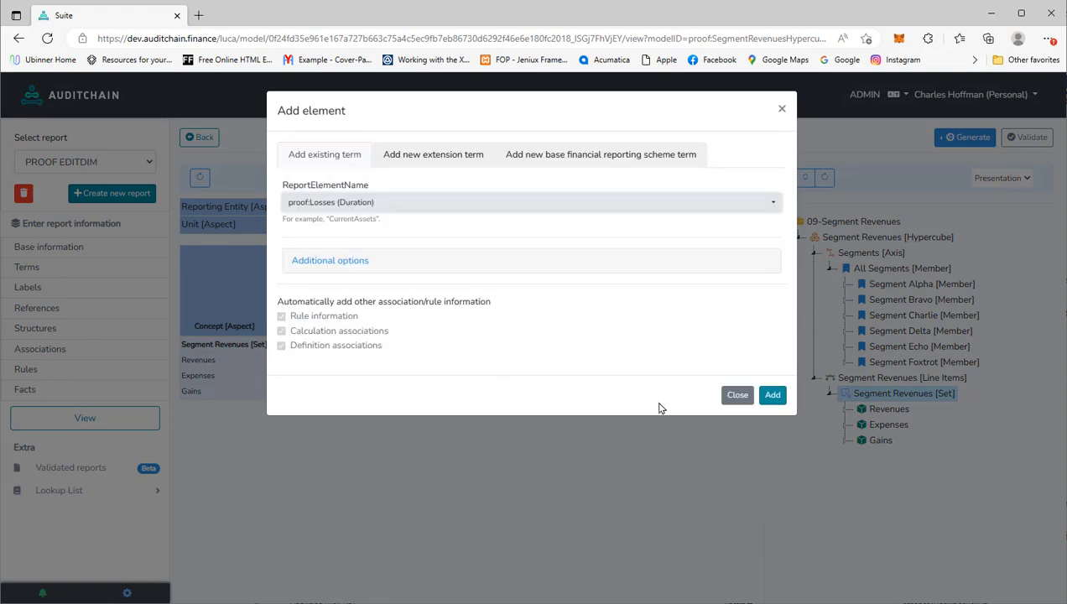
{"action": "left_click", "coordinate": [772, 397]}
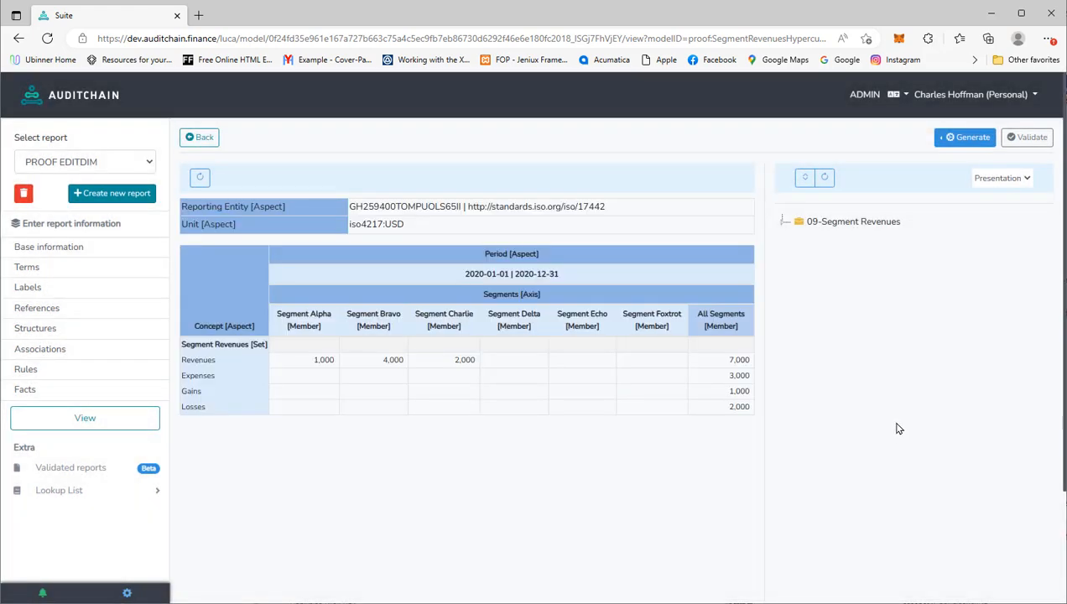
- Add proof:ComprehensiveIncome to the set, then switch to the report's Instance view
{"action": "right_click", "coordinate": [877, 398]}
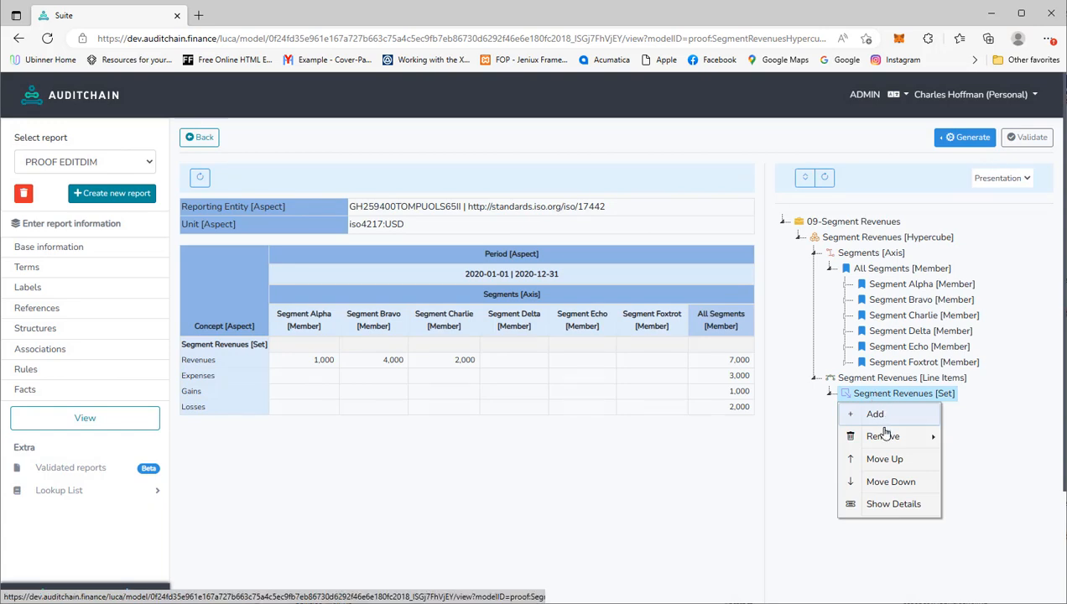
{"action": "left_click", "coordinate": [876, 415]}
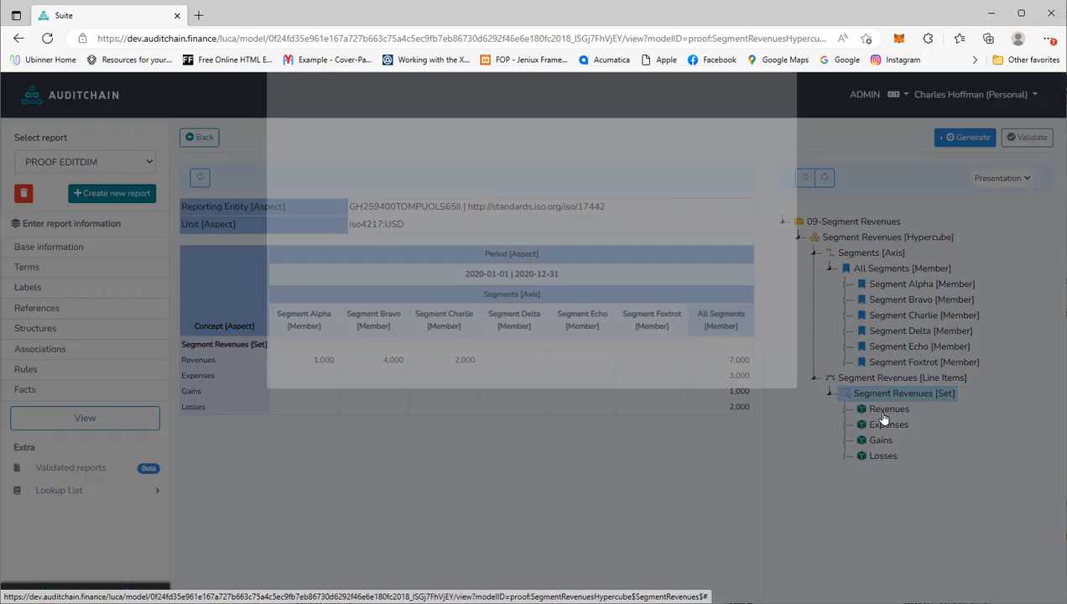
{"action": "left_click", "coordinate": [327, 203]}
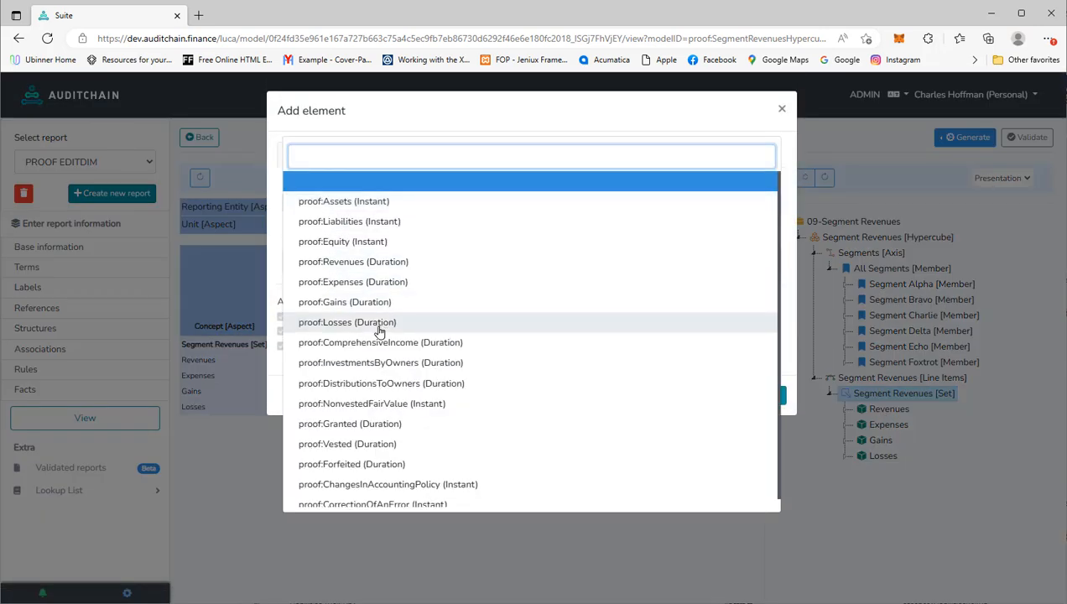
{"action": "left_click", "coordinate": [369, 342]}
{"action": "left_click", "coordinate": [774, 395]}
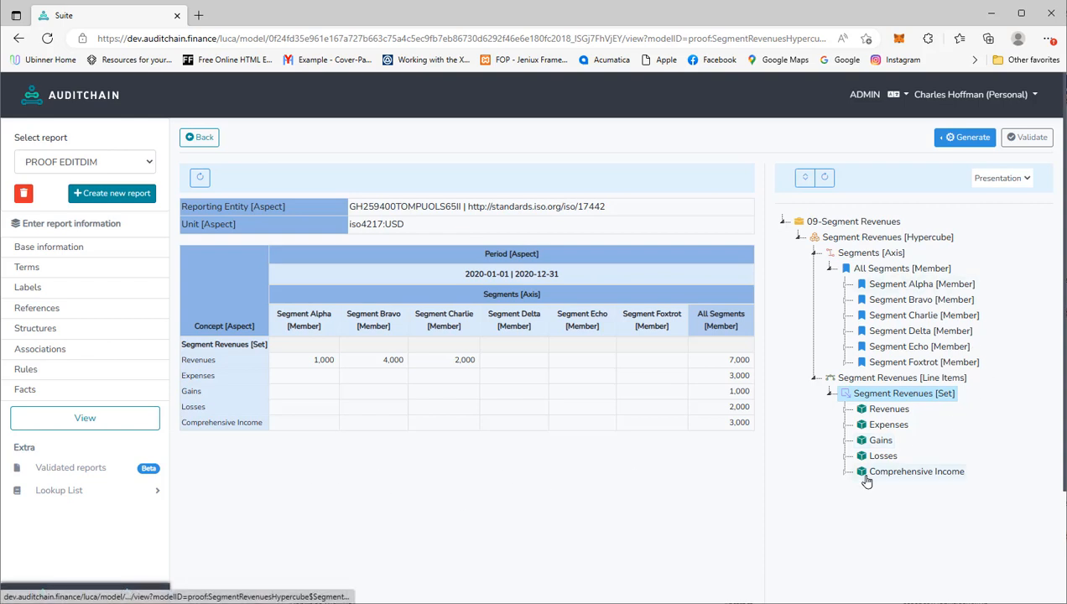
{"action": "left_click", "coordinate": [81, 422]}
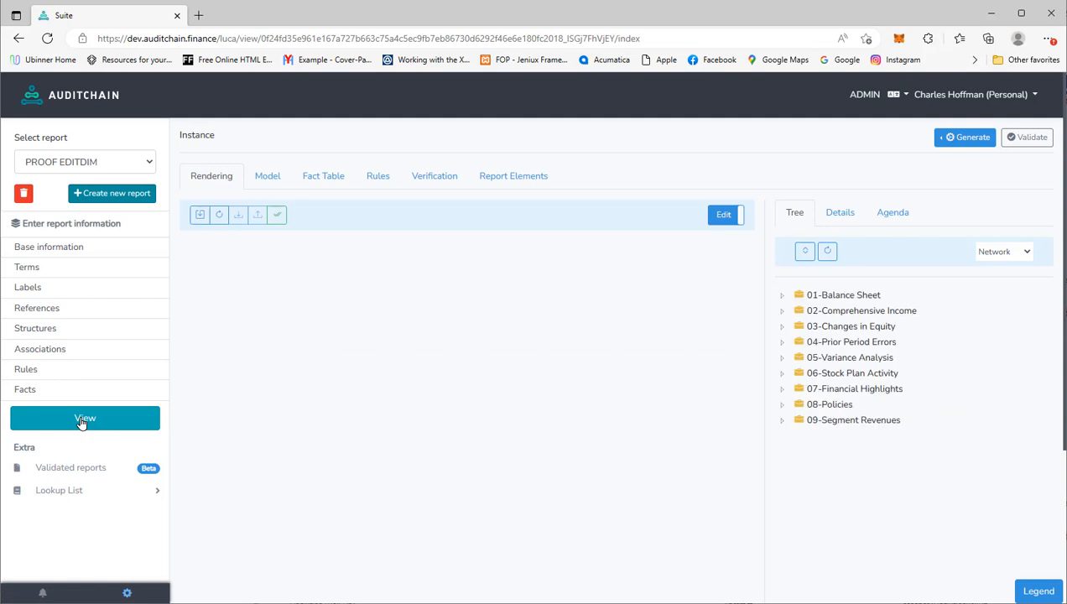
- Select the Segment Revenues hypercube under 09-Segment Revenues and display its Model
{"action": "left_click", "coordinate": [862, 421]}
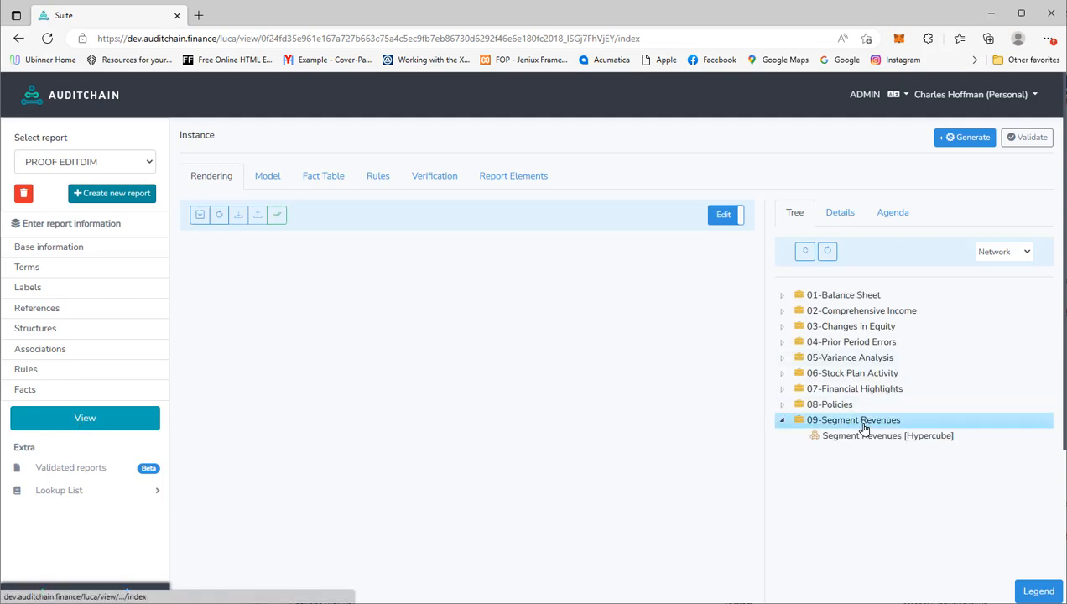
{"action": "left_click", "coordinate": [867, 437]}
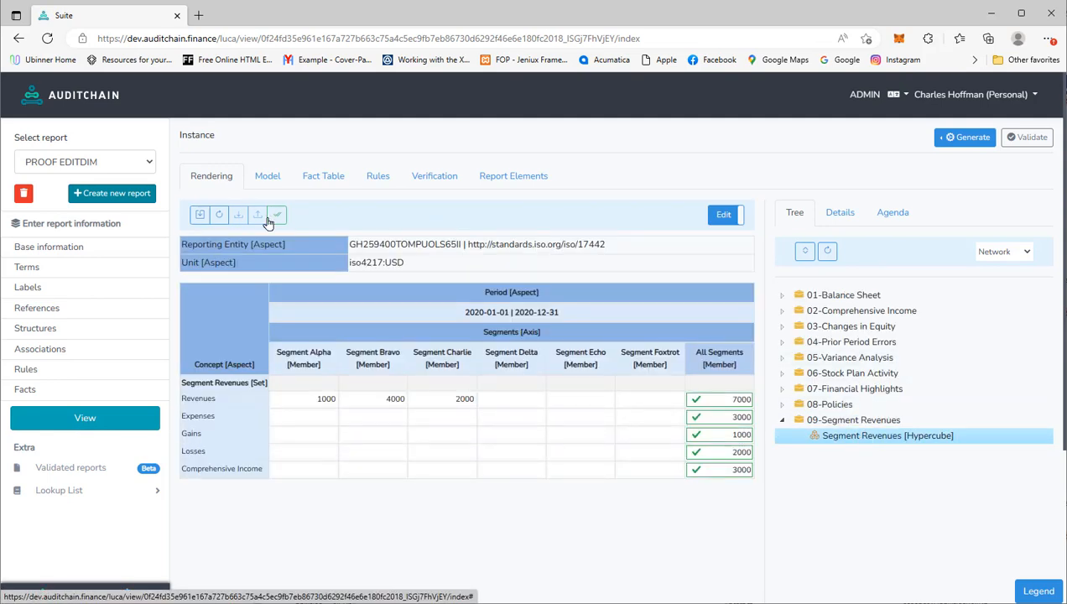
{"action": "left_click", "coordinate": [266, 176]}
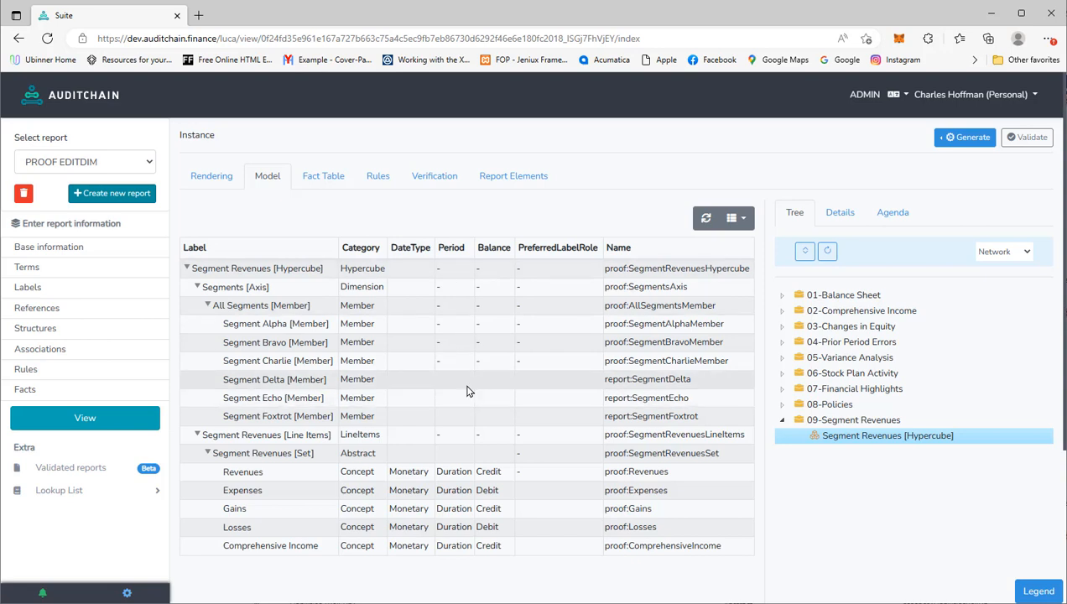
- Switch back to the Rendering tab to show the Segment Revenues fact table
{"action": "left_click", "coordinate": [212, 183]}
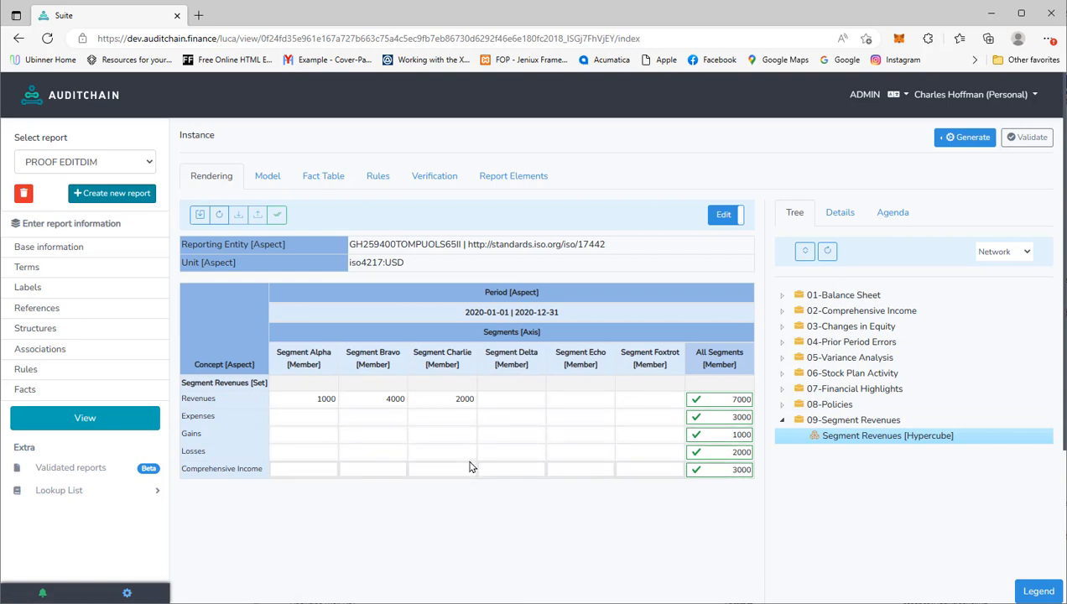
- Enter 0 Revenues for Segment Delta, Echo and Foxtrot
{"action": "left_click", "coordinate": [523, 401]}
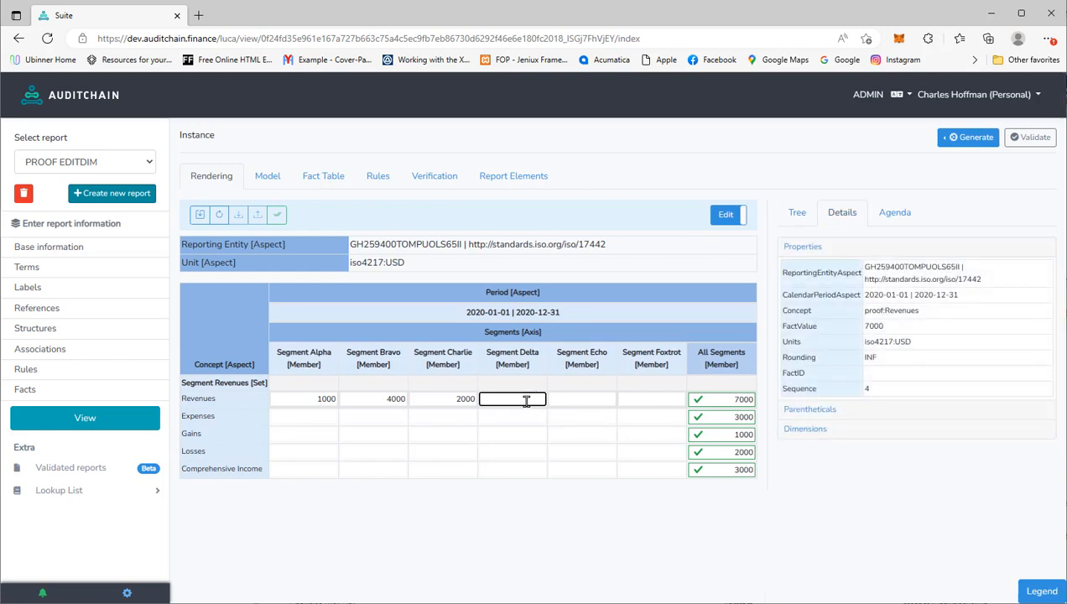
{"action": "type", "text": "0"}
{"action": "left_click", "coordinate": [569, 401]}
{"action": "type", "text": "0"}
{"action": "left_click", "coordinate": [630, 401]}
{"action": "type", "text": "0"}
- Enter 0 Expenses for all six segments, Foxtrot back to Alpha
{"action": "left_click", "coordinate": [636, 416]}
{"action": "type", "text": "0"}
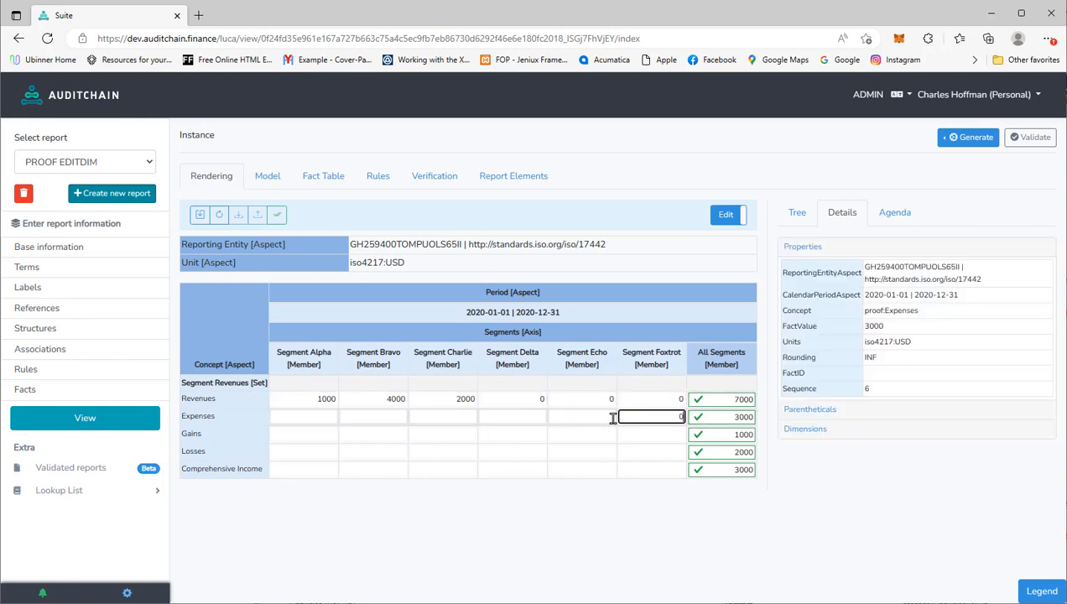
{"action": "left_click", "coordinate": [589, 417]}
{"action": "type", "text": "0"}
{"action": "left_click", "coordinate": [522, 418]}
{"action": "type", "text": "0"}
{"action": "left_click", "coordinate": [454, 419]}
{"action": "type", "text": "0"}
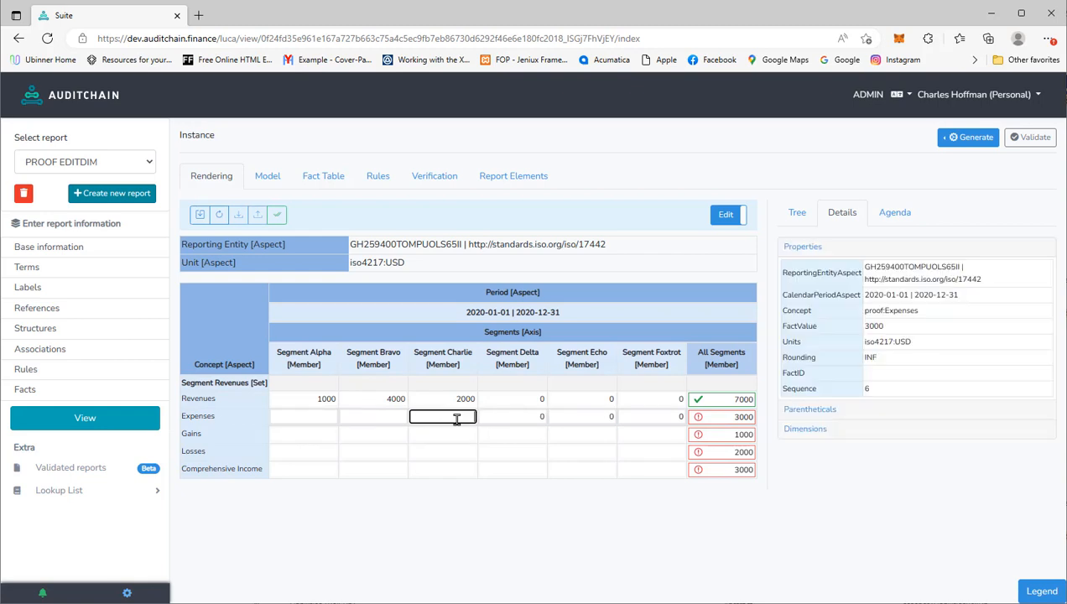
{"action": "left_click", "coordinate": [398, 418]}
{"action": "type", "text": "0"}
{"action": "left_click", "coordinate": [320, 417]}
{"action": "type", "text": "0"}
- Enter 0 Gains for all six segments, Alpha through Foxtrot
{"action": "left_click", "coordinate": [318, 434]}
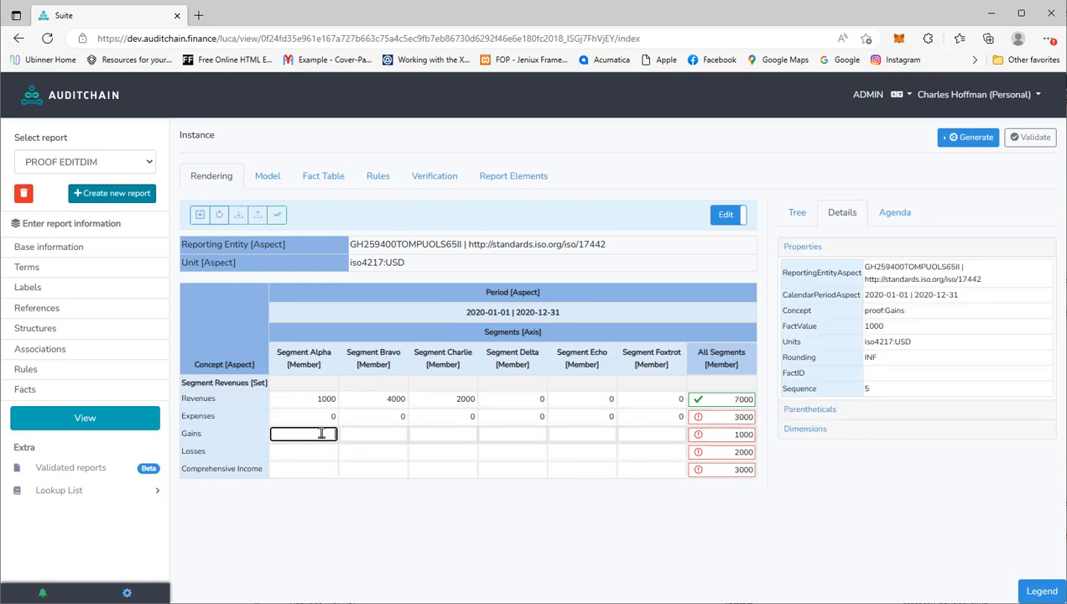
{"action": "type", "text": "0"}
{"action": "left_click", "coordinate": [364, 434]}
{"action": "type", "text": "0"}
{"action": "left_click", "coordinate": [444, 434]}
{"action": "type", "text": "0"}
{"action": "left_click", "coordinate": [520, 434]}
{"action": "type", "text": "0"}
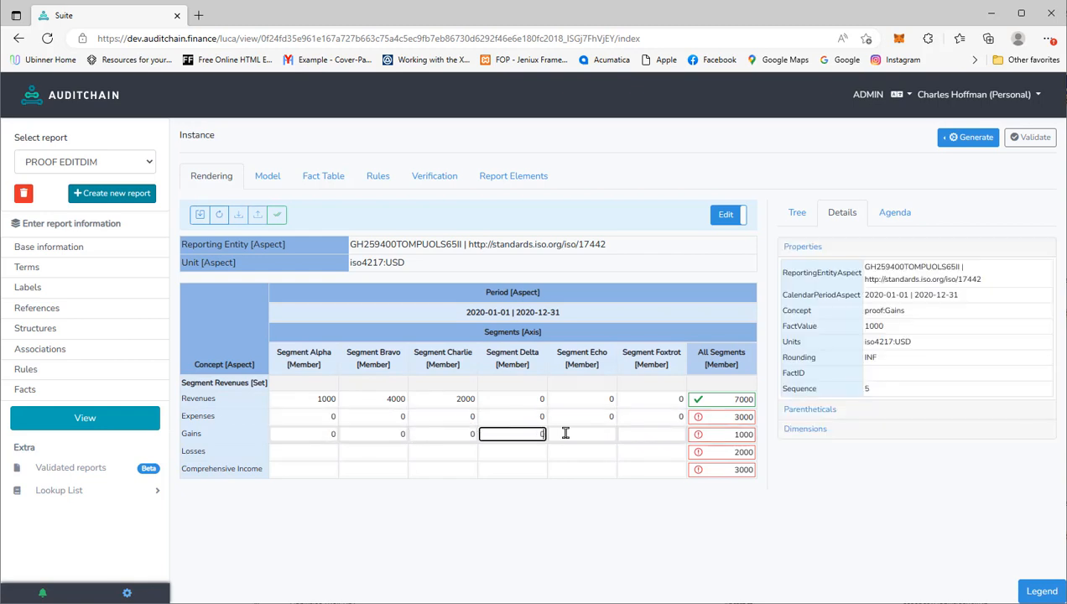
{"action": "left_click", "coordinate": [588, 433]}
{"action": "type", "text": "0"}
{"action": "left_click", "coordinate": [627, 433]}
{"action": "type", "text": "0"}
- Enter 0 Losses for all six segments, Foxtrot back to Alpha
{"action": "left_click", "coordinate": [626, 451]}
{"action": "type", "text": "0"}
{"action": "left_click", "coordinate": [588, 452]}
{"action": "type", "text": "0"}
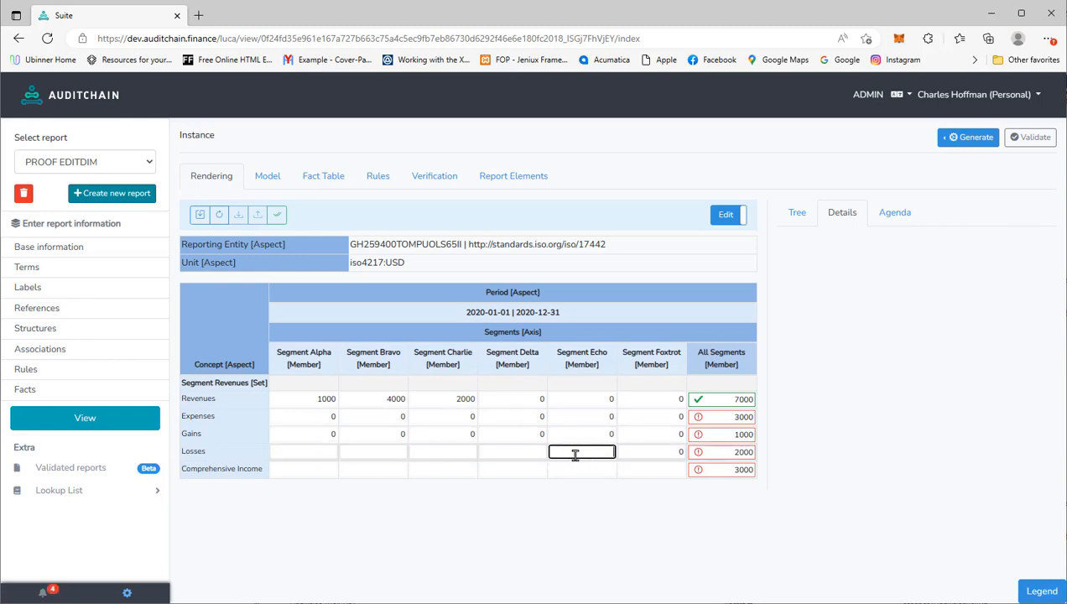
{"action": "left_click", "coordinate": [512, 453]}
{"action": "type", "text": "0"}
{"action": "left_click", "coordinate": [445, 452]}
{"action": "type", "text": "0"}
{"action": "left_click", "coordinate": [373, 452]}
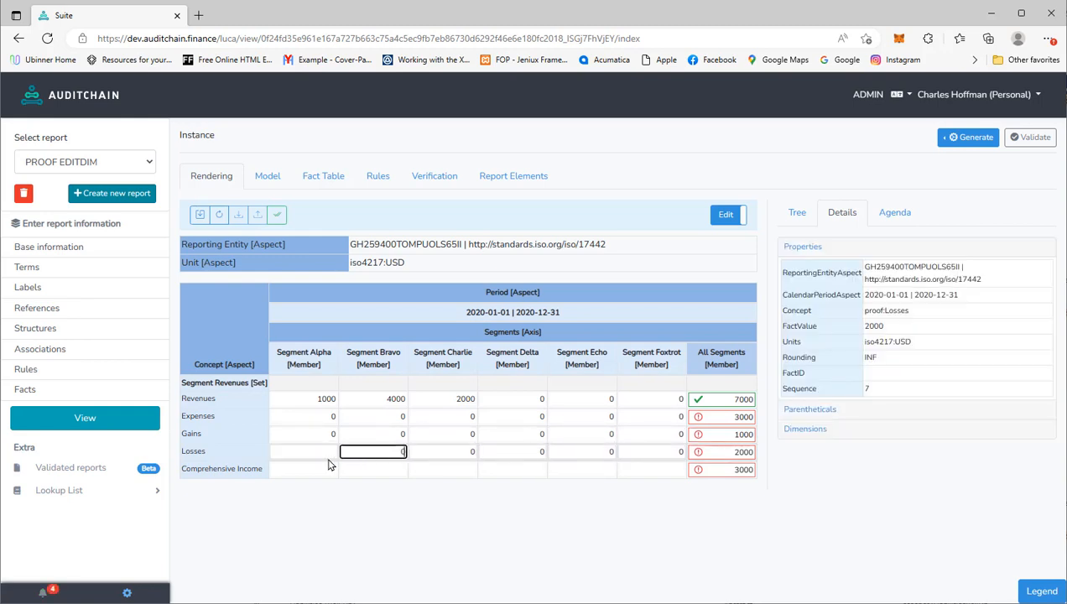
{"action": "type", "text": "0"}
{"action": "left_click", "coordinate": [325, 452]}
{"action": "type", "text": "0"}
- Enter 0 Comprehensive Income for the segments Alpha through Echo
{"action": "left_click", "coordinate": [331, 468]}
{"action": "type", "text": "0"}
{"action": "left_click", "coordinate": [372, 470]}
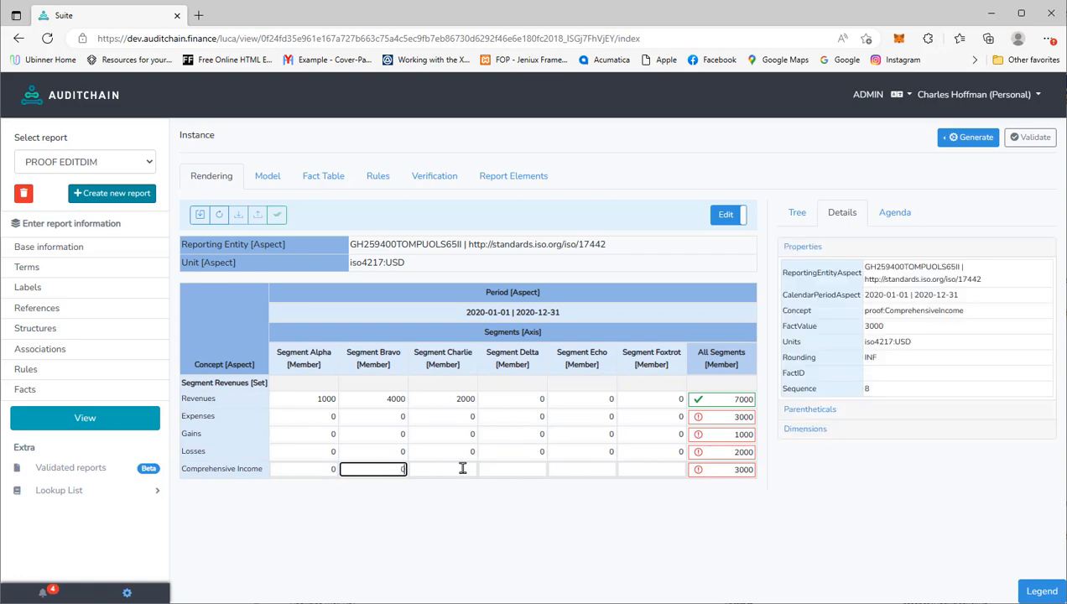
{"action": "type", "text": "0"}
{"action": "left_click", "coordinate": [464, 469]}
{"action": "left_click", "coordinate": [519, 468]}
{"action": "type", "text": "0"}
{"action": "left_click", "coordinate": [592, 468]}
{"action": "type", "text": "0"}
{"action": "left_click", "coordinate": [644, 468]}
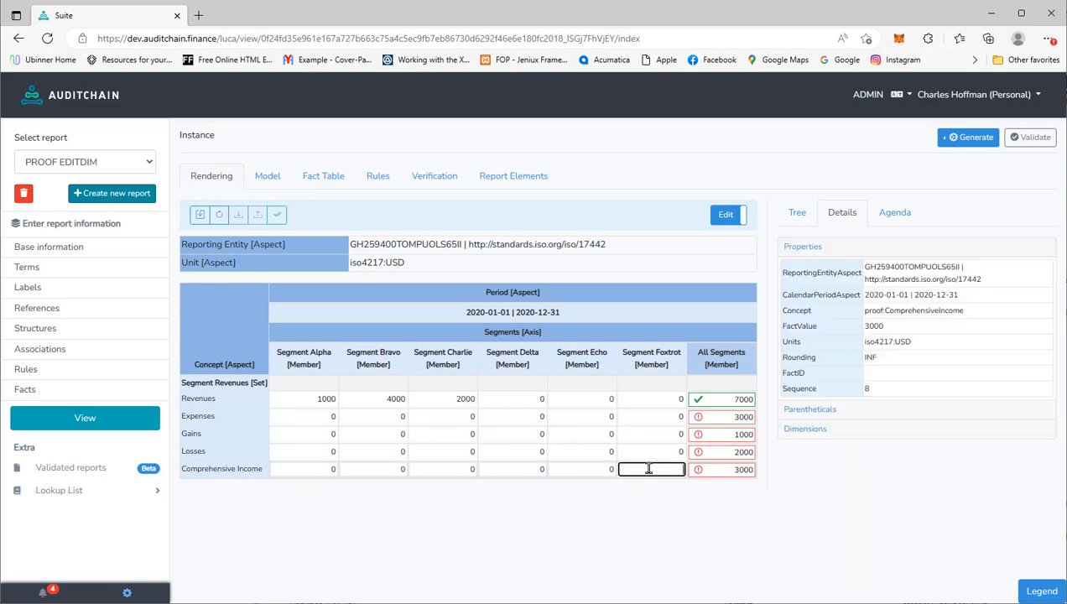
- Enter 3000 for Foxtrot Comprehensive Income and 2000 for Foxtrot Losses
{"action": "left_click", "coordinate": [655, 453]}
{"action": "left_click", "coordinate": [656, 469]}
{"action": "type", "text": "0"}
{"action": "left_click", "coordinate": [654, 453]}
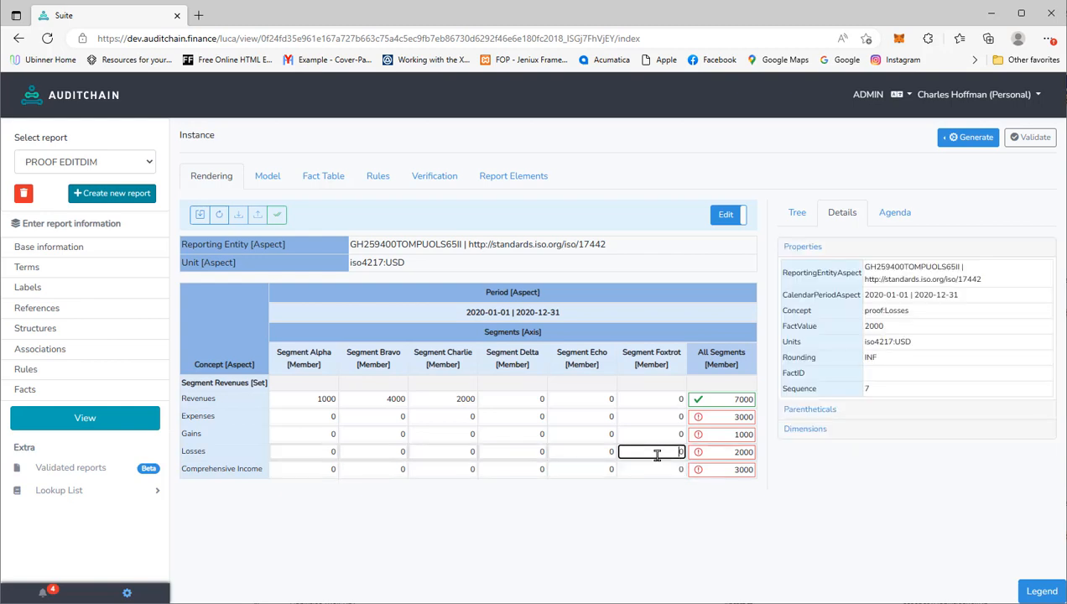
{"action": "left_click", "coordinate": [671, 469]}
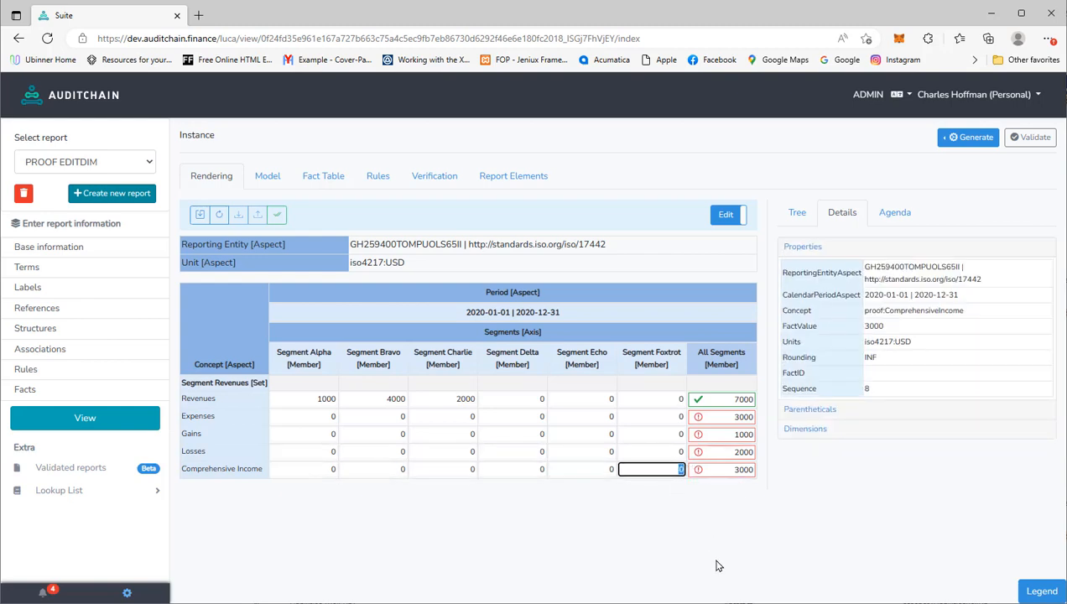
{"action": "type", "text": "3000"}
{"action": "left_click", "coordinate": [665, 448]}
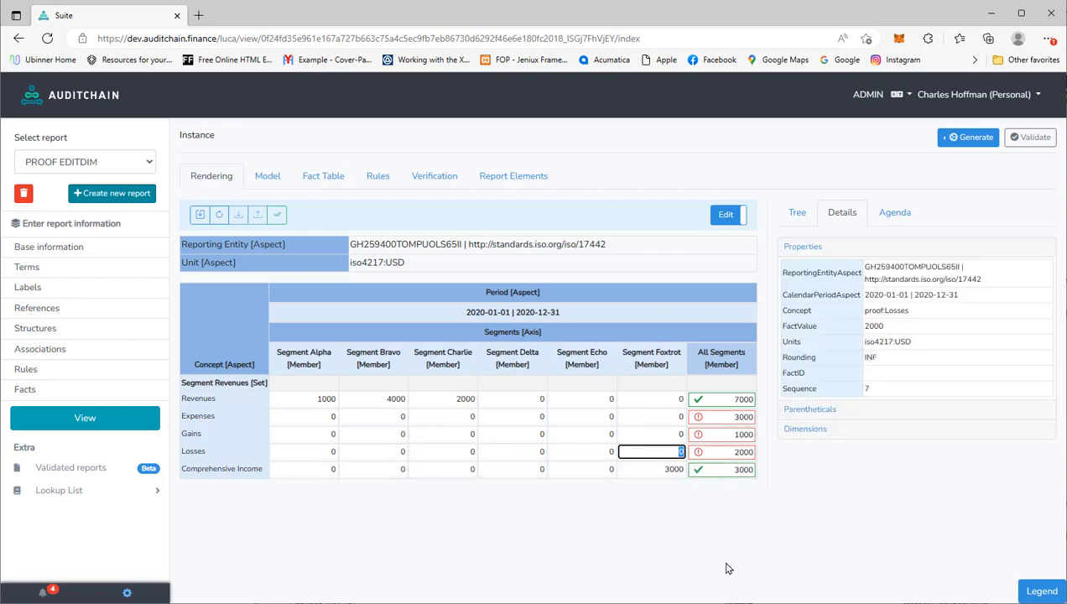
{"action": "type", "text": "2000"}
{"action": "left_click", "coordinate": [667, 435]}
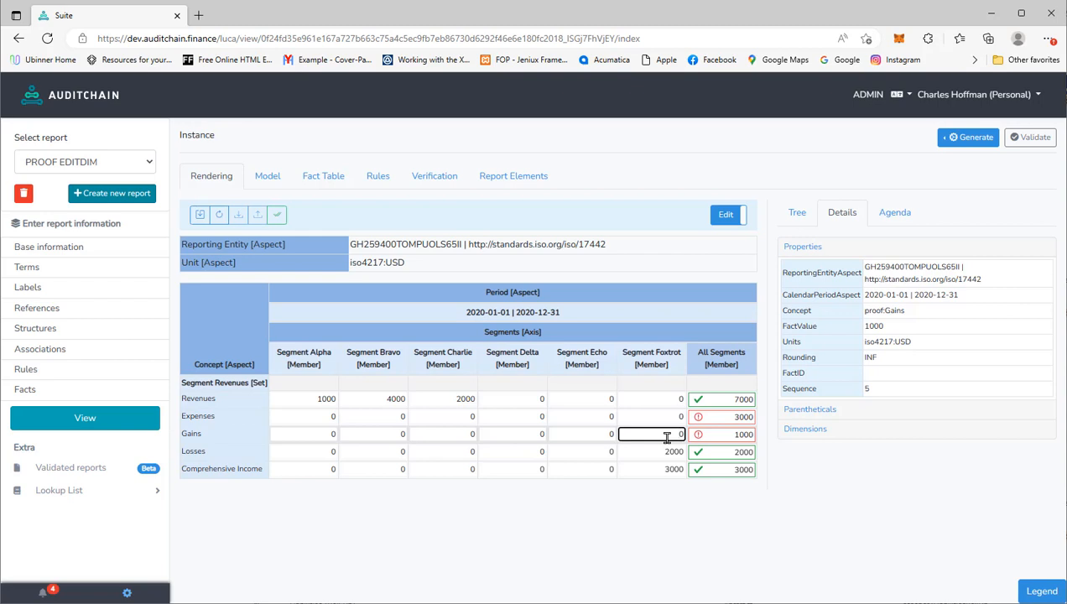
- Highlight the Revenues and Comprehensive Income row labels to check them
{"action": "double_click", "coordinate": [196, 400]}
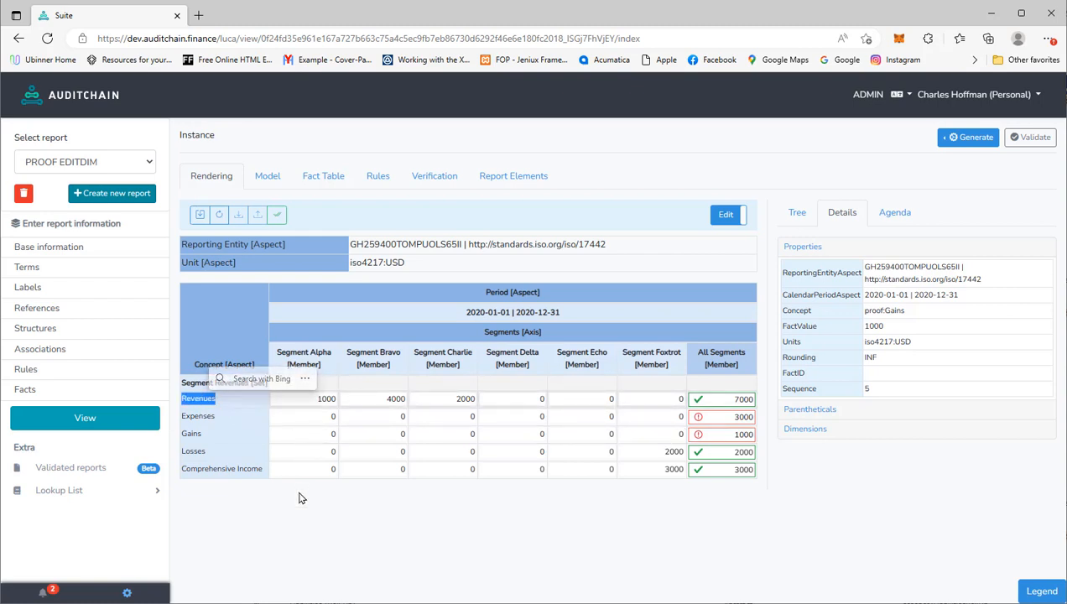
{"action": "left_click", "coordinate": [269, 479]}
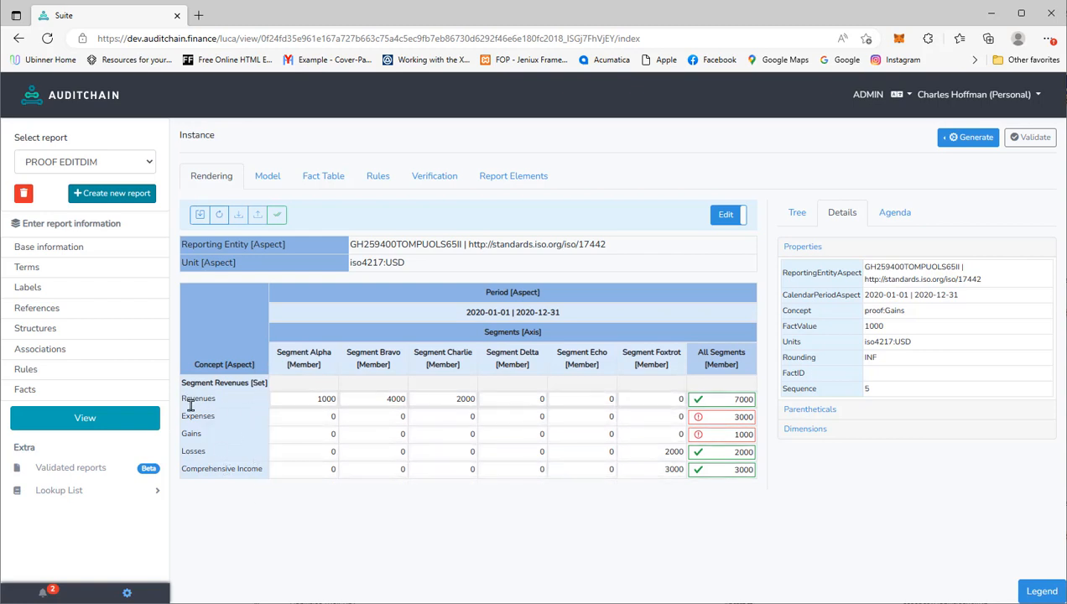
{"action": "left_click_drag", "start_coordinate": [262, 471], "coordinate": [183, 470]}
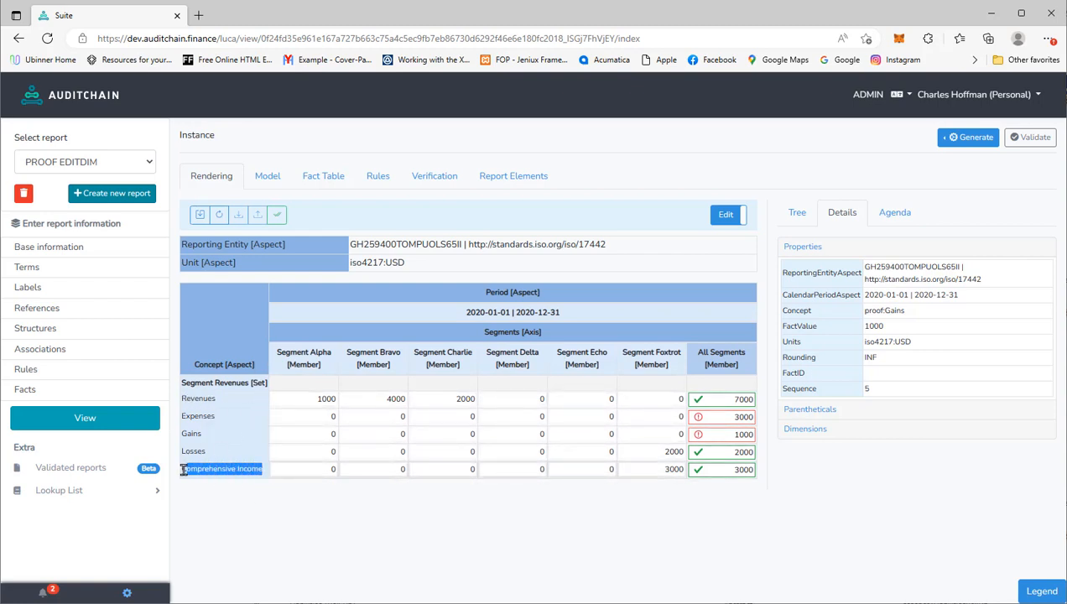
{"action": "left_click", "coordinate": [324, 495]}
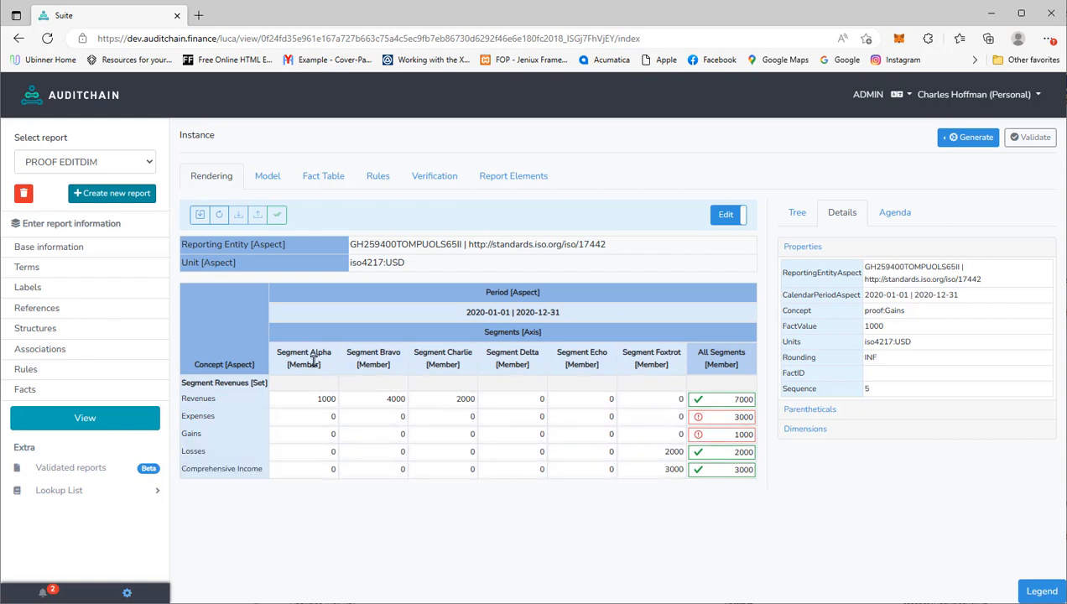
- Enter Foxtrot Gains 1000 and Foxtrot Expenses 3000, then commit the edits
{"action": "left_click", "coordinate": [675, 434]}
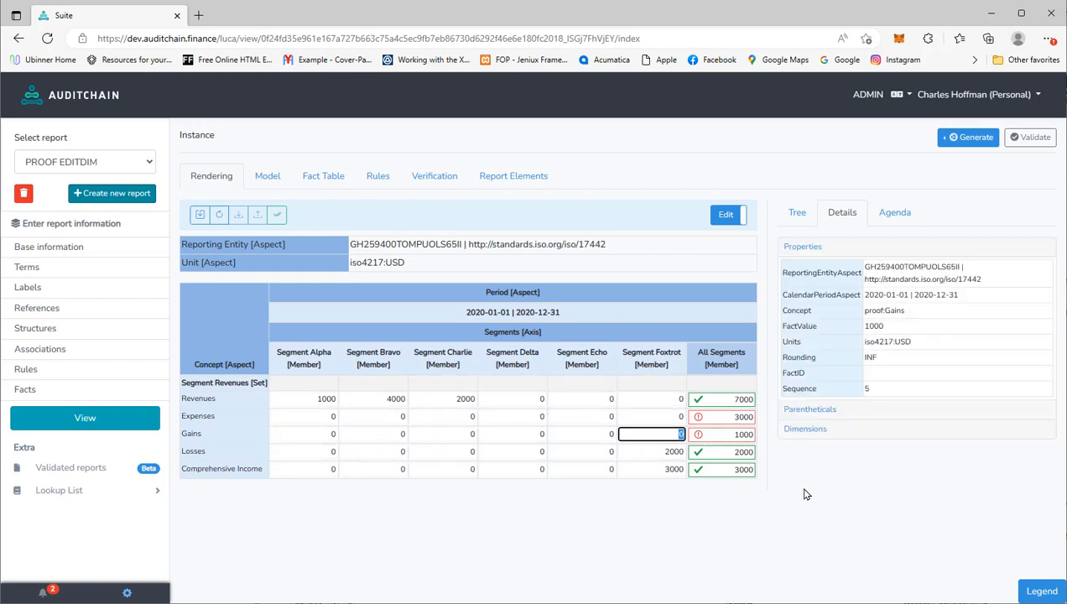
{"action": "type", "text": "1000"}
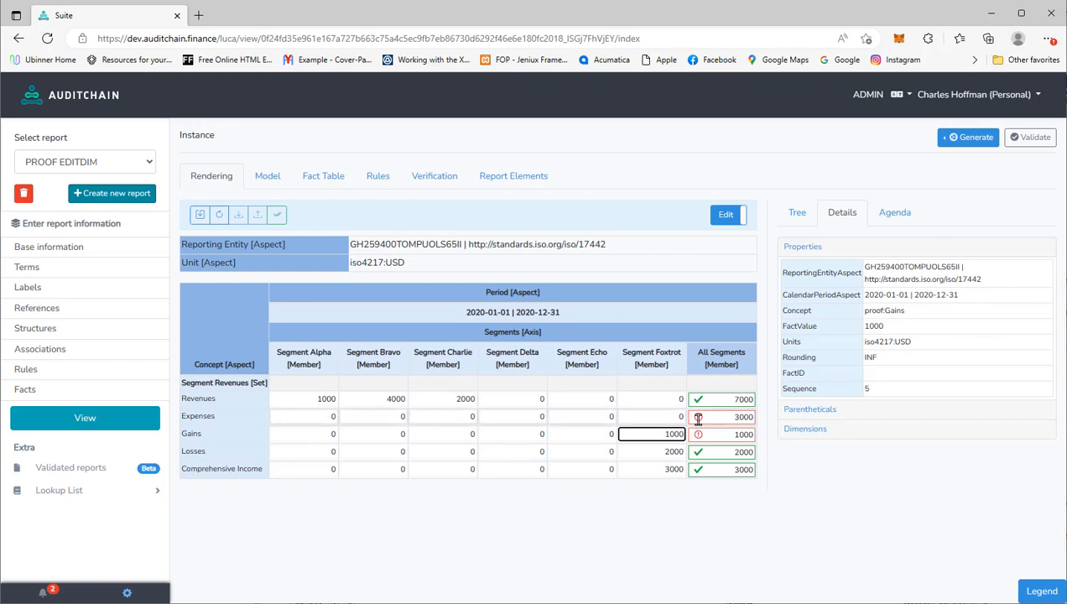
{"action": "left_click", "coordinate": [671, 417]}
{"action": "type", "text": "3000"}
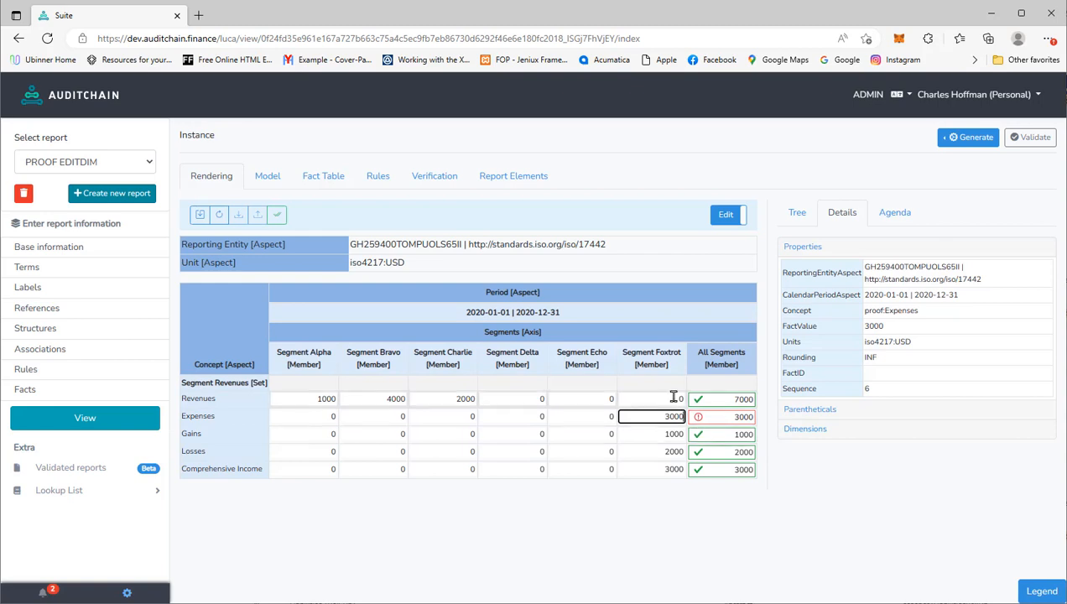
{"action": "left_click", "coordinate": [673, 398]}
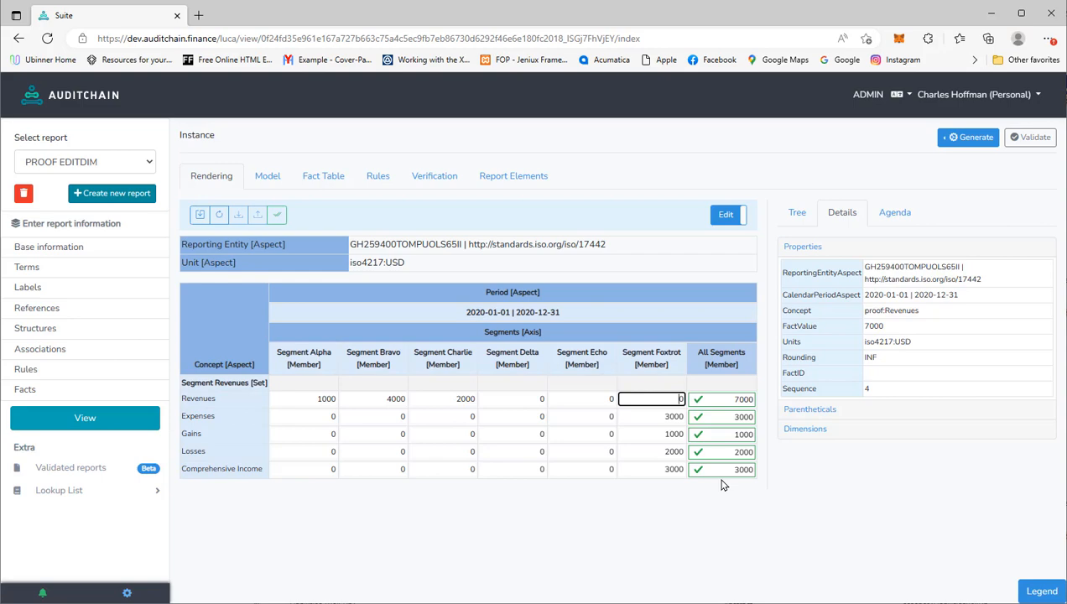
{"action": "left_click", "coordinate": [652, 419]}
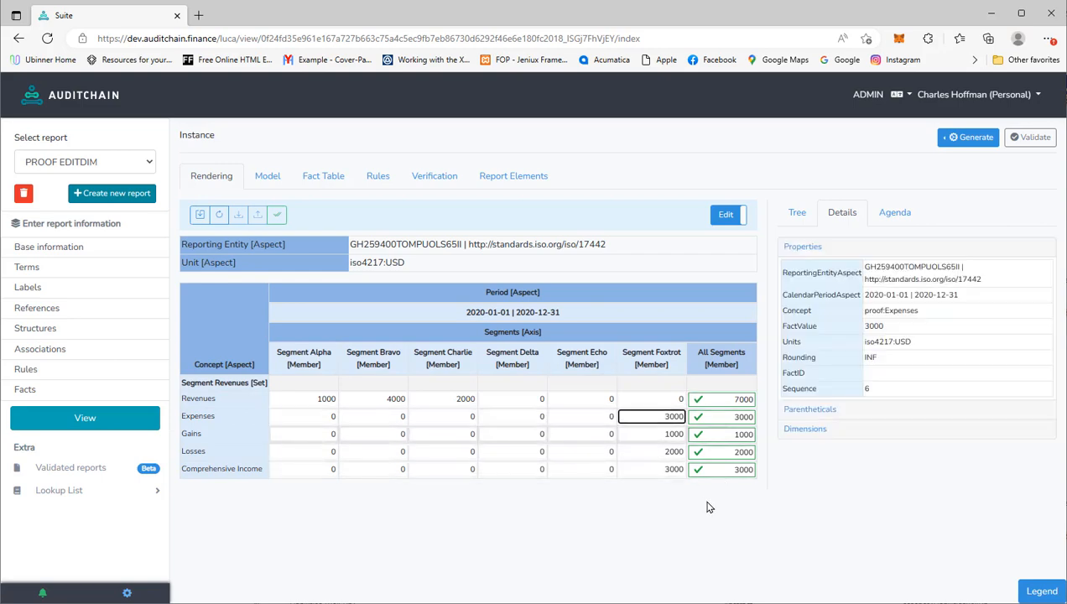
- Validate the report and review results: syntax passes, calculation and formula checks fail
{"action": "left_click", "coordinate": [1040, 140]}
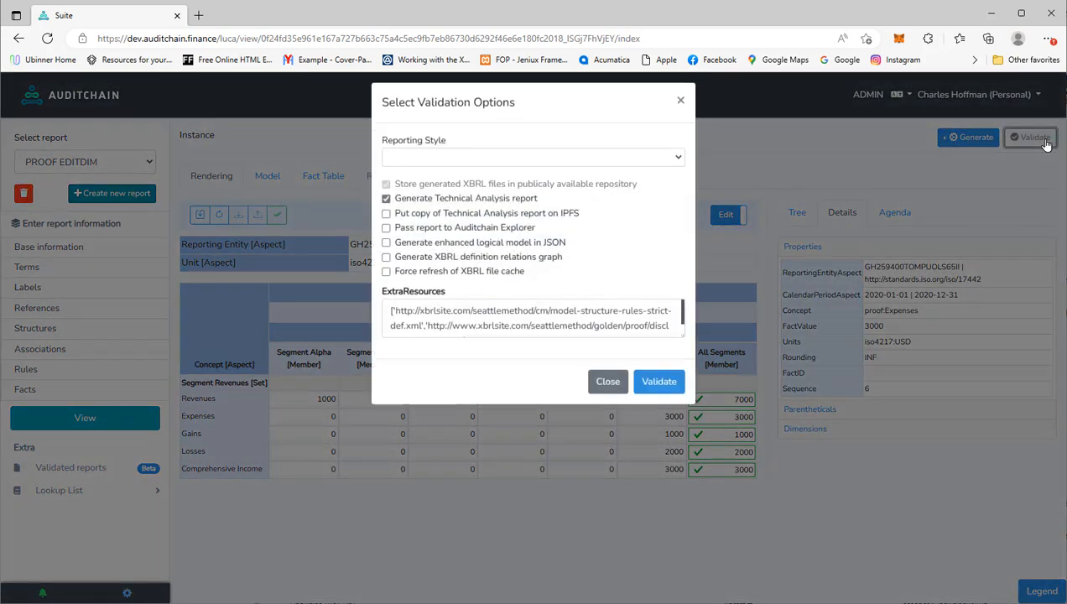
{"action": "left_click", "coordinate": [660, 396]}
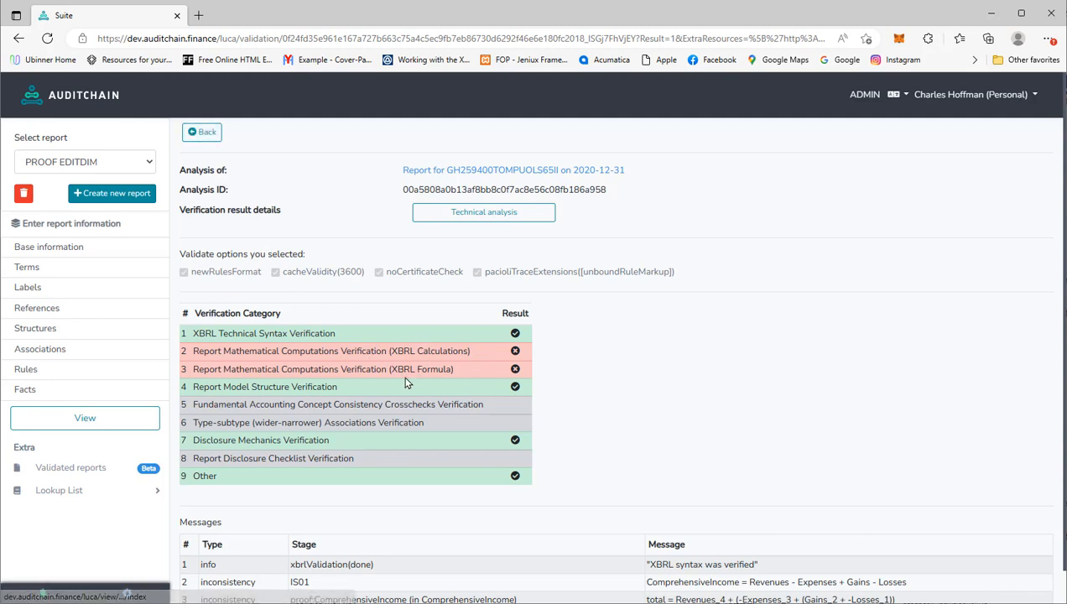
- Return to the report and open the 09-Segment Revenues hypercube in the model editor
{"action": "left_click", "coordinate": [204, 134]}
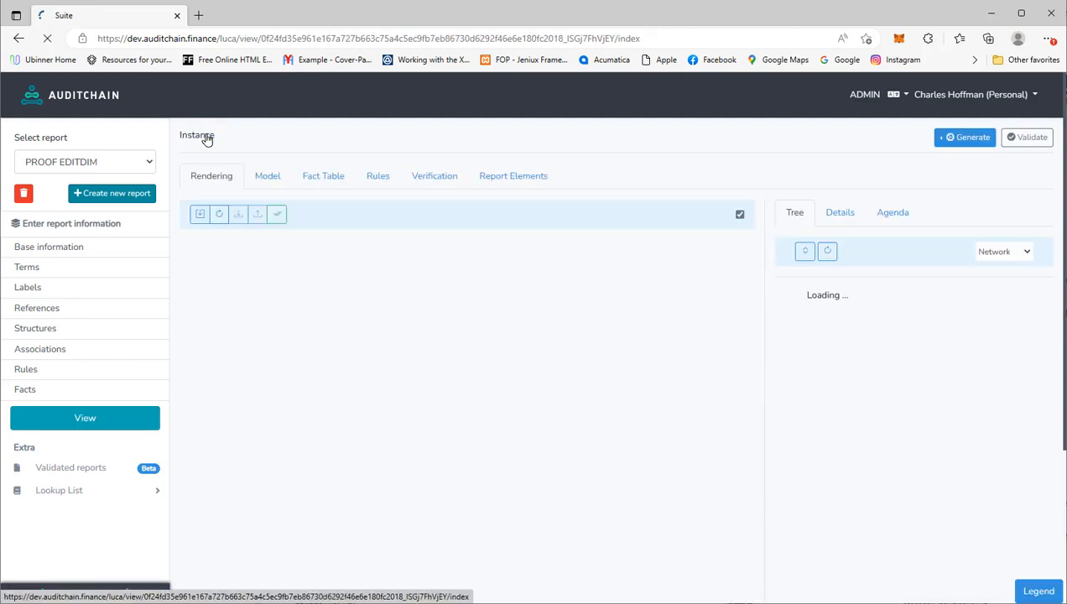
{"action": "left_click", "coordinate": [864, 420]}
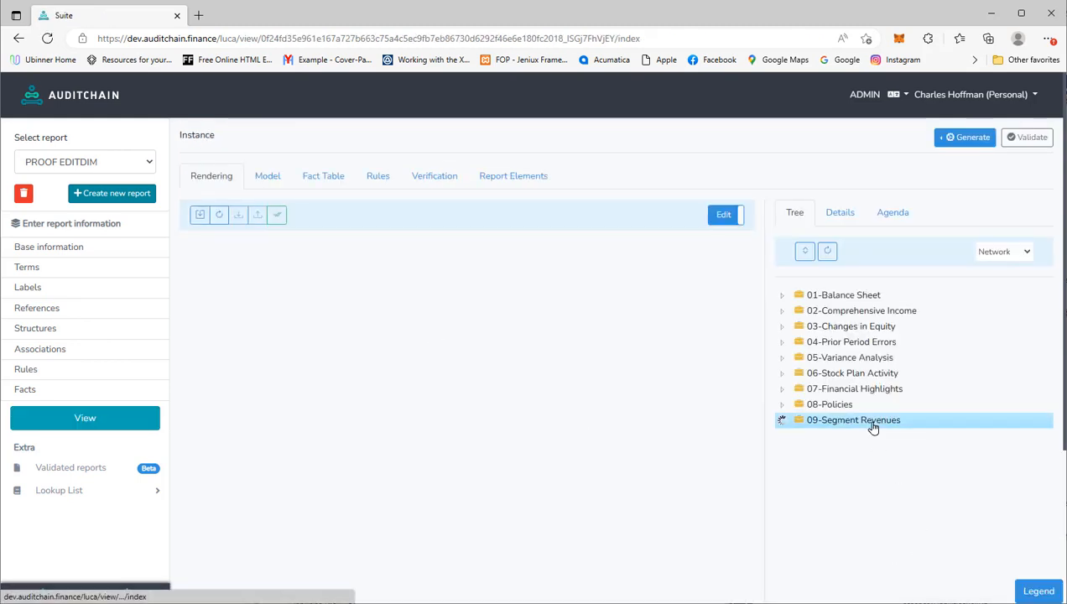
{"action": "left_click", "coordinate": [871, 437]}
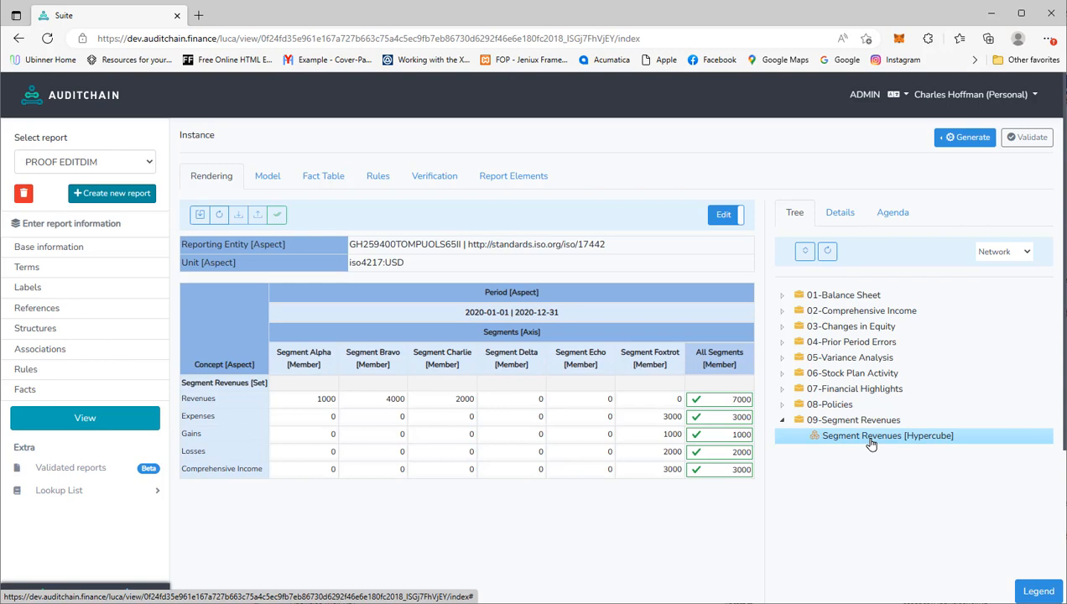
{"action": "right_click", "coordinate": [871, 437]}
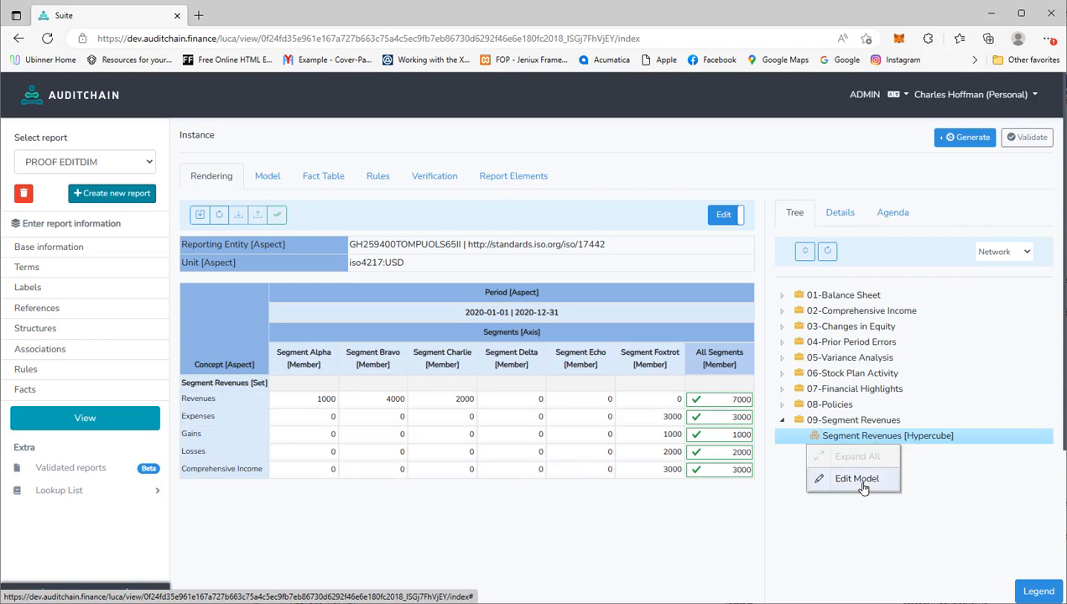
{"action": "left_click", "coordinate": [864, 480]}
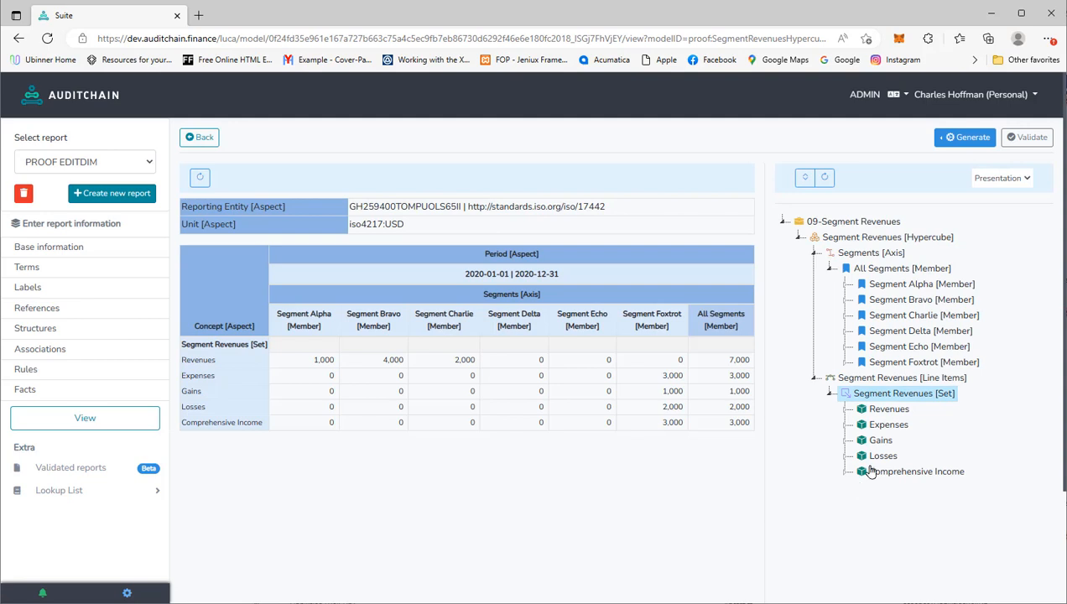
{"action": "left_click", "coordinate": [900, 363]}
- Remove the Foxtrot, Echo and Delta segment members along with their terms
{"action": "right_click", "coordinate": [899, 363]}
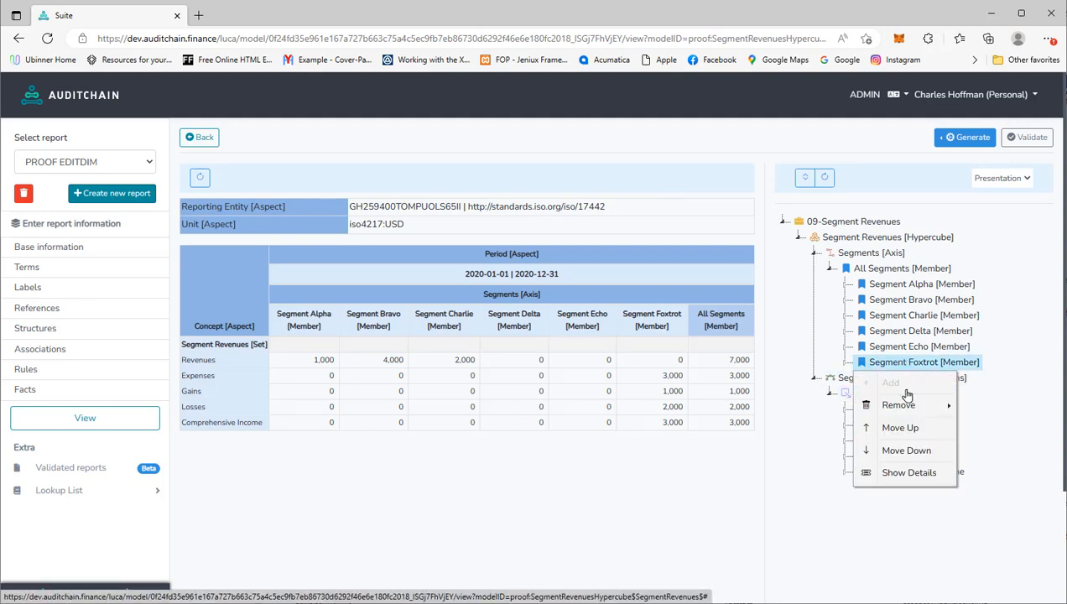
{"action": "mouse_move", "coordinate": [891, 405]}
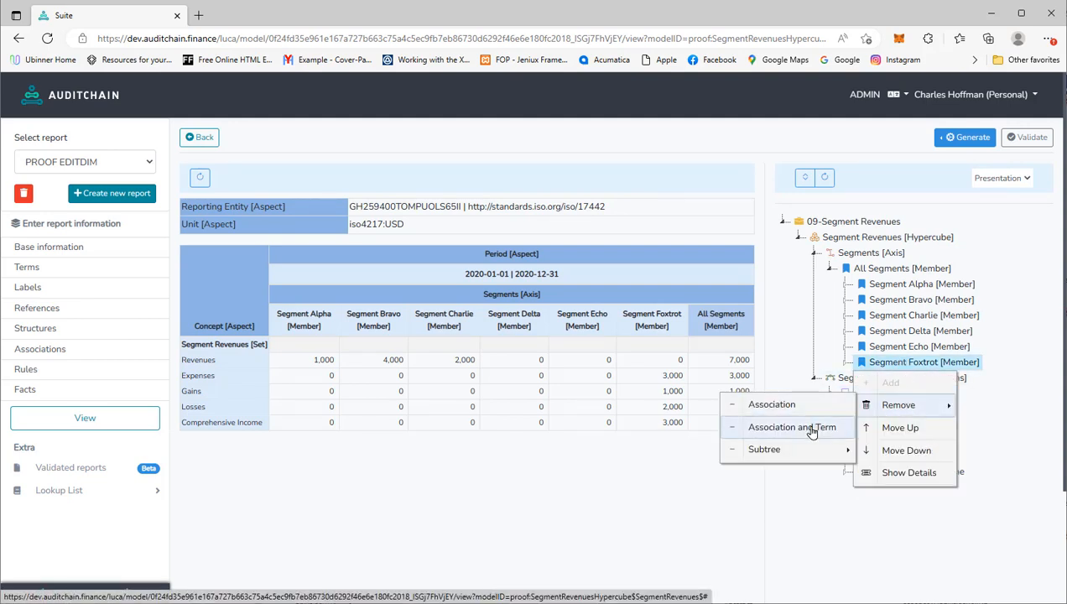
{"action": "left_click", "coordinate": [812, 429]}
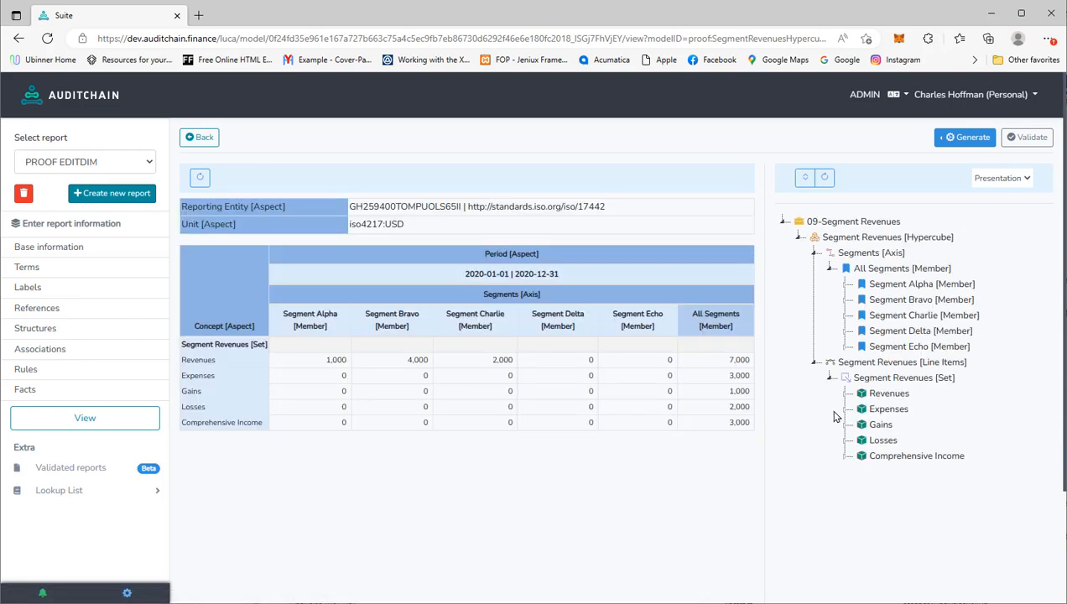
{"action": "right_click", "coordinate": [899, 347]}
{"action": "mouse_move", "coordinate": [909, 398]}
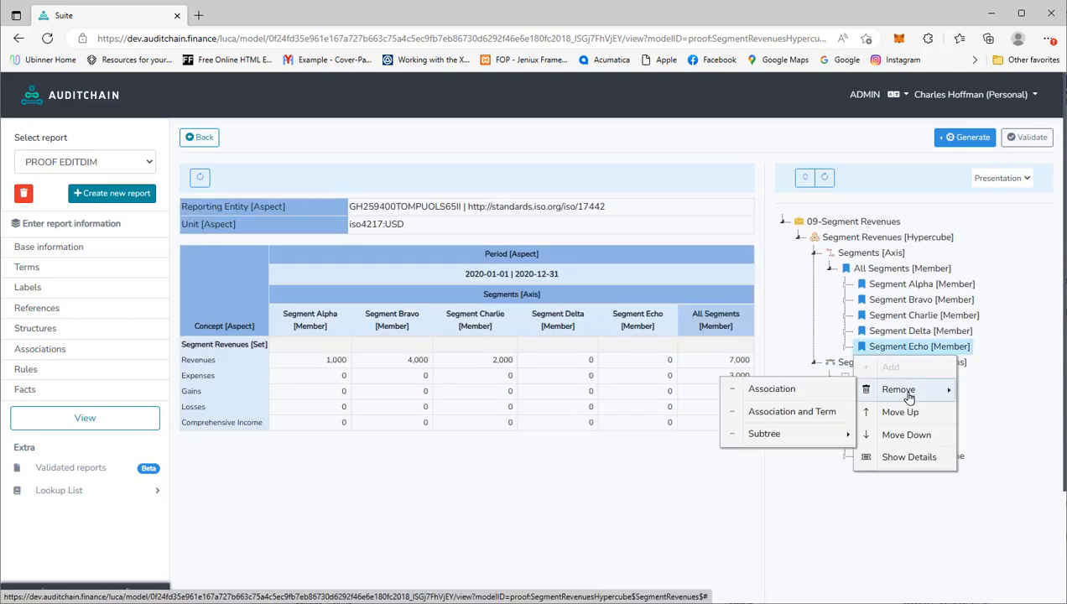
{"action": "left_click", "coordinate": [785, 411]}
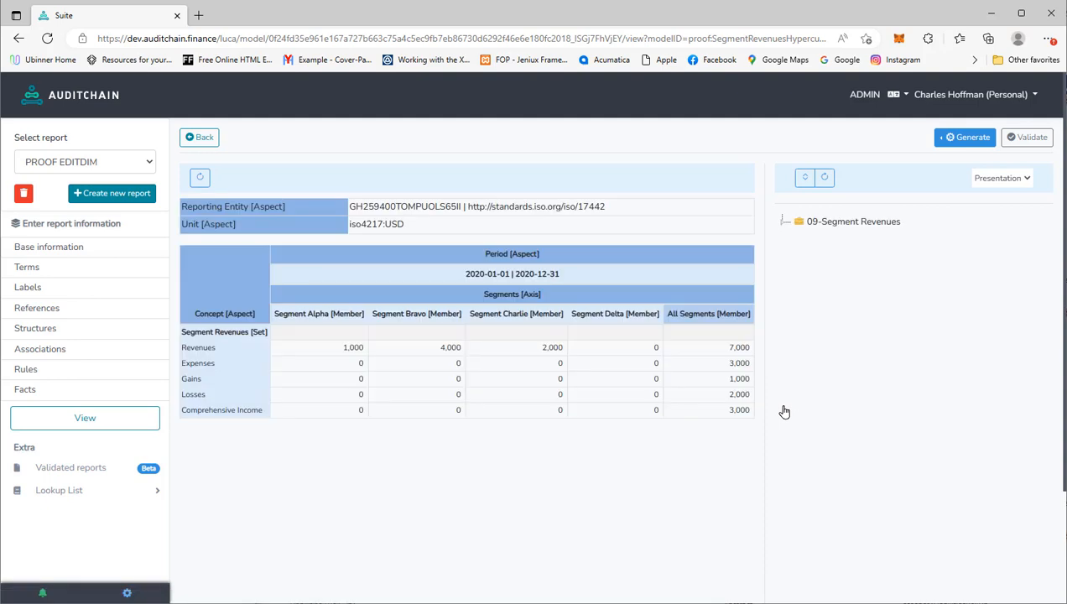
{"action": "right_click", "coordinate": [922, 333]}
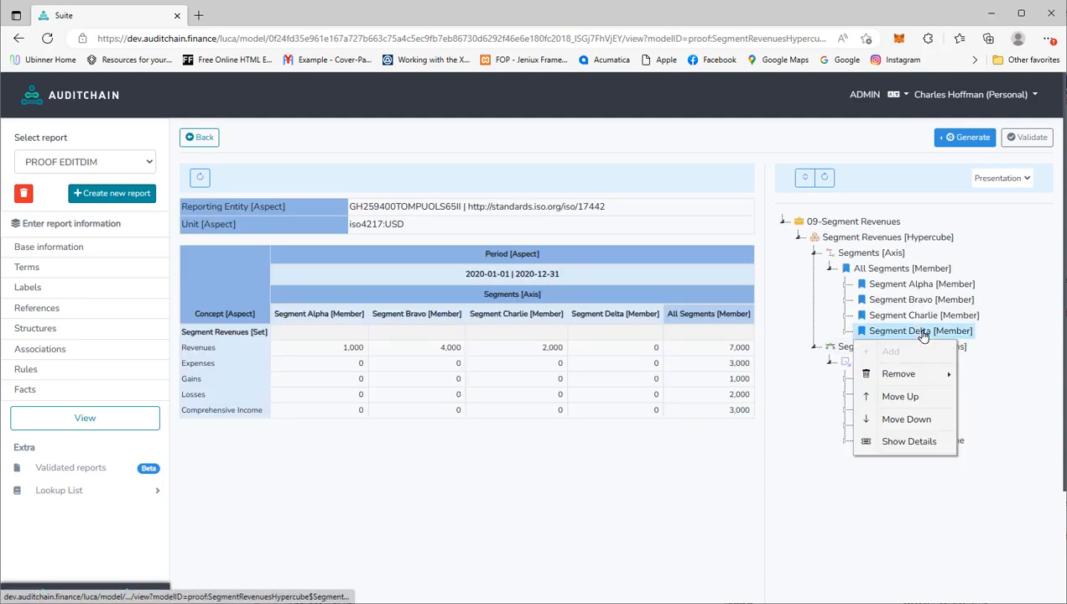
{"action": "mouse_move", "coordinate": [898, 374]}
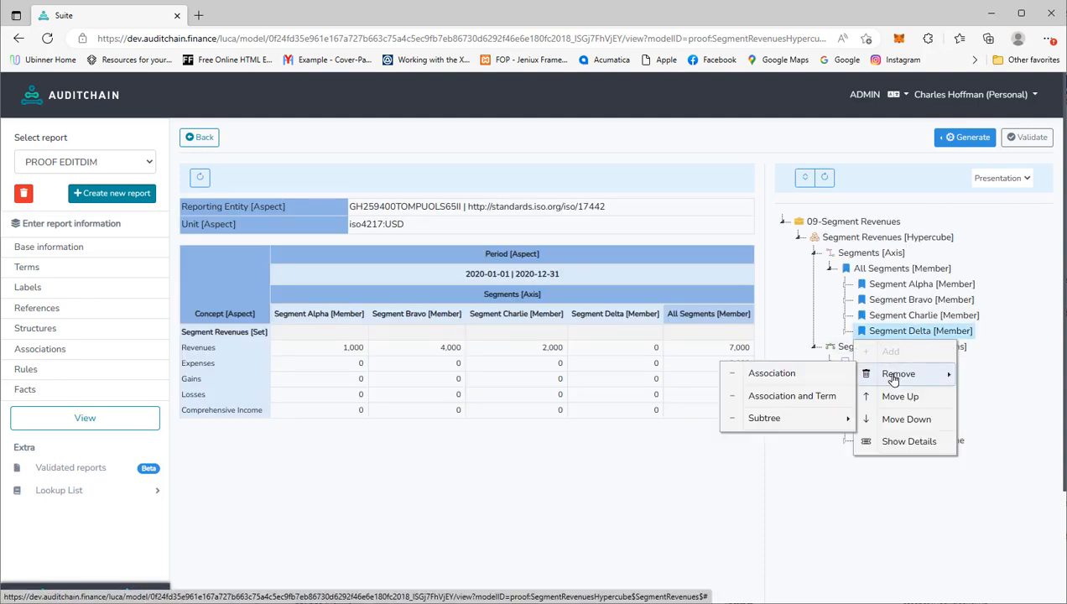
{"action": "left_click", "coordinate": [806, 401]}
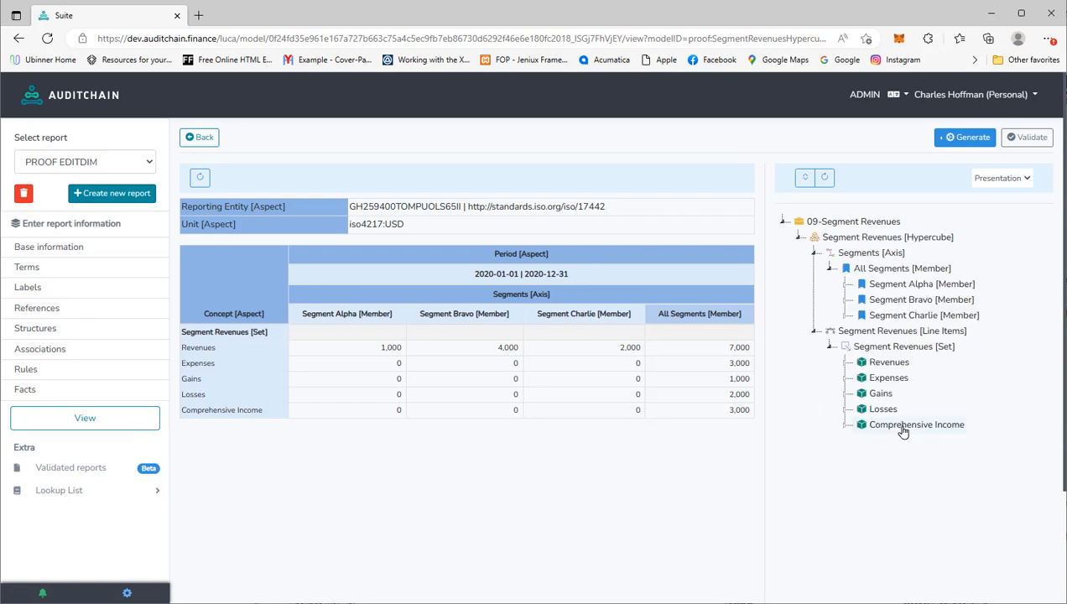
- Remove the Comprehensive Income, Losses, Gains and Expenses line item associations
{"action": "right_click", "coordinate": [903, 429]}
{"action": "mouse_move", "coordinate": [904, 469]}
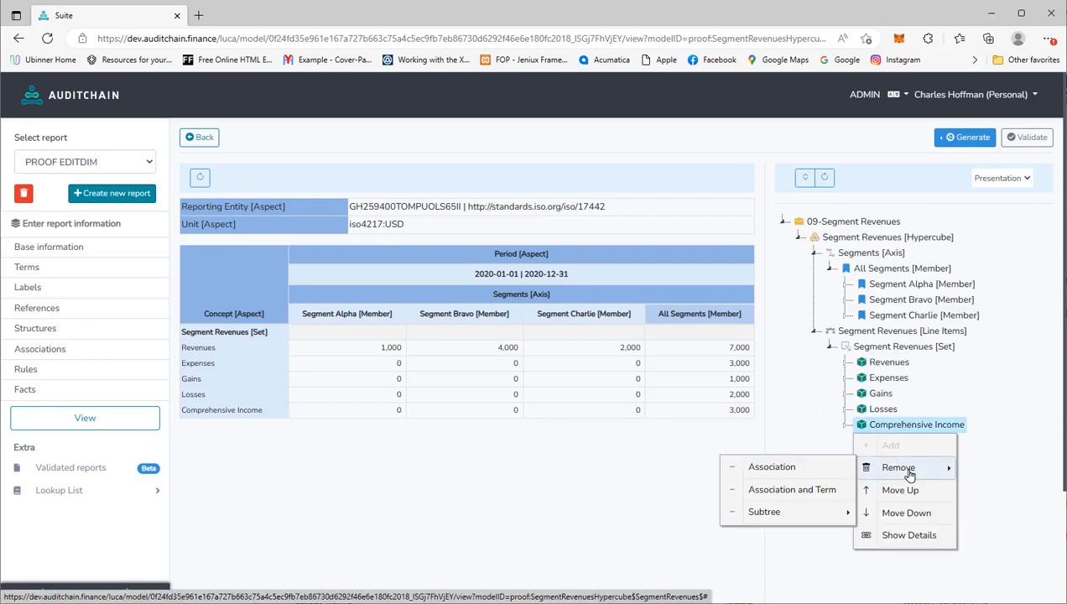
{"action": "left_click", "coordinate": [789, 473]}
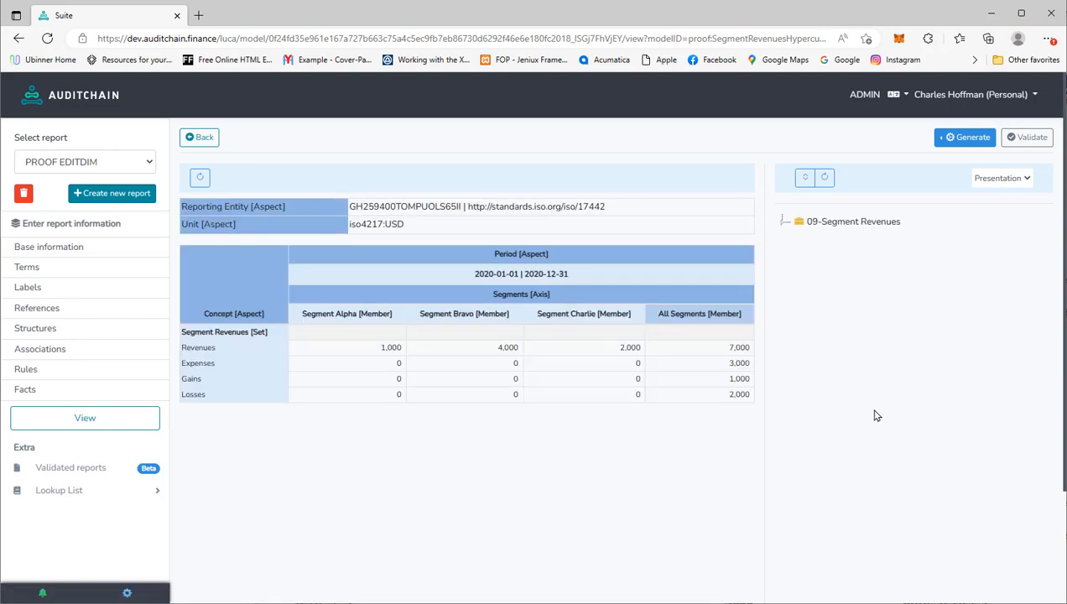
{"action": "right_click", "coordinate": [877, 410]}
{"action": "mouse_move", "coordinate": [901, 451]}
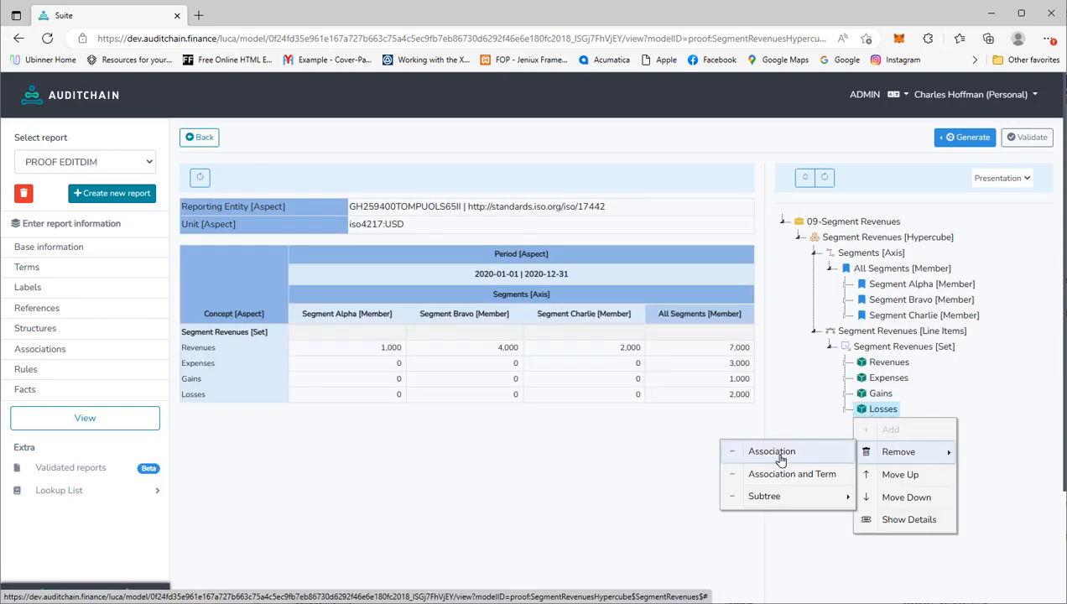
{"action": "left_click", "coordinate": [729, 448]}
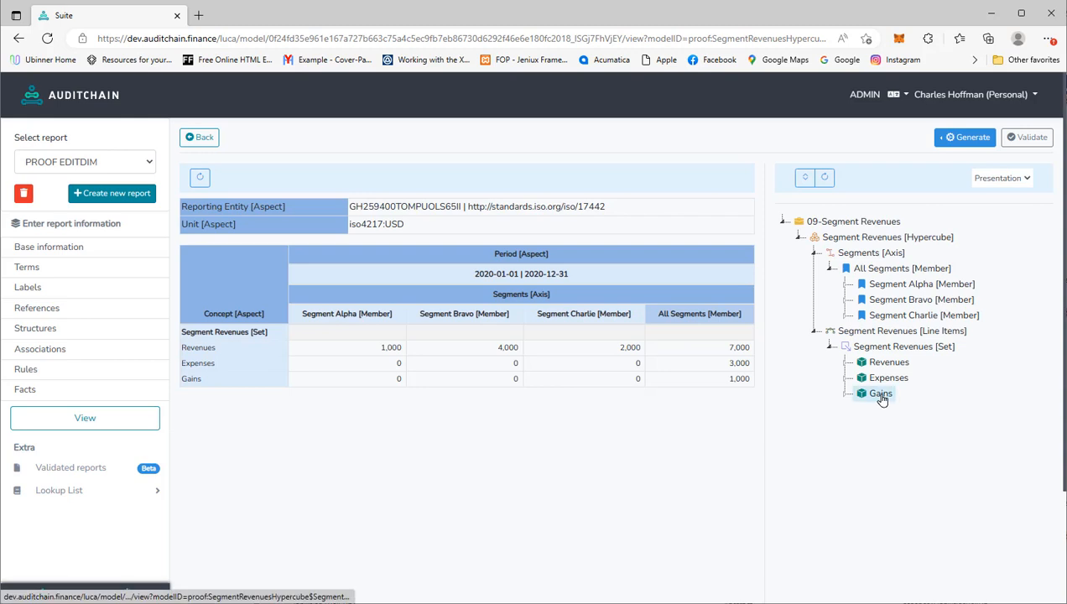
{"action": "right_click", "coordinate": [881, 398]}
{"action": "mouse_move", "coordinate": [903, 436]}
{"action": "left_click", "coordinate": [819, 442]}
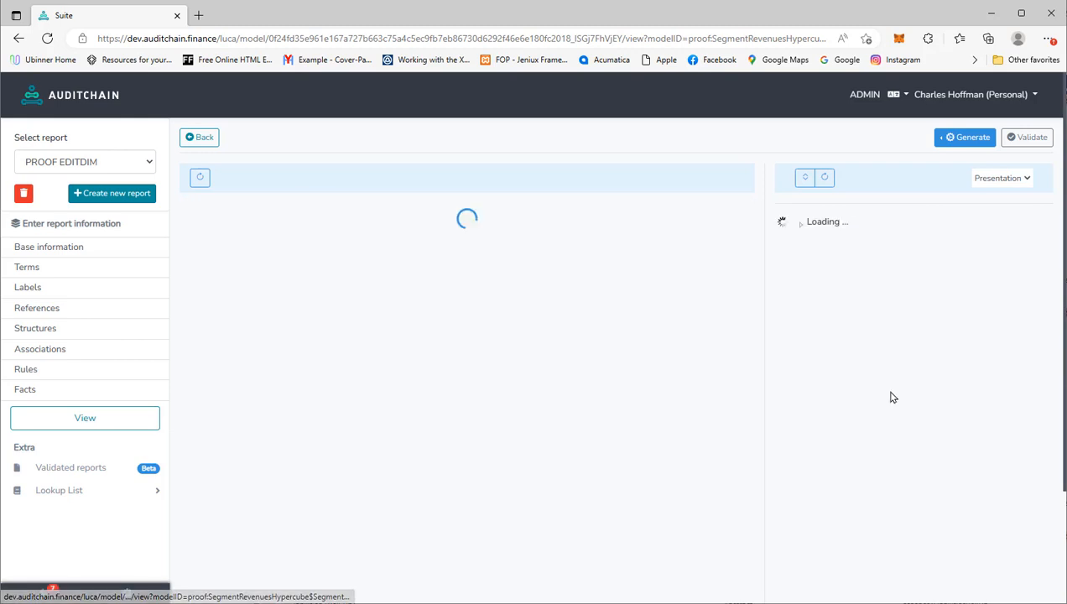
{"action": "right_click", "coordinate": [883, 385]}
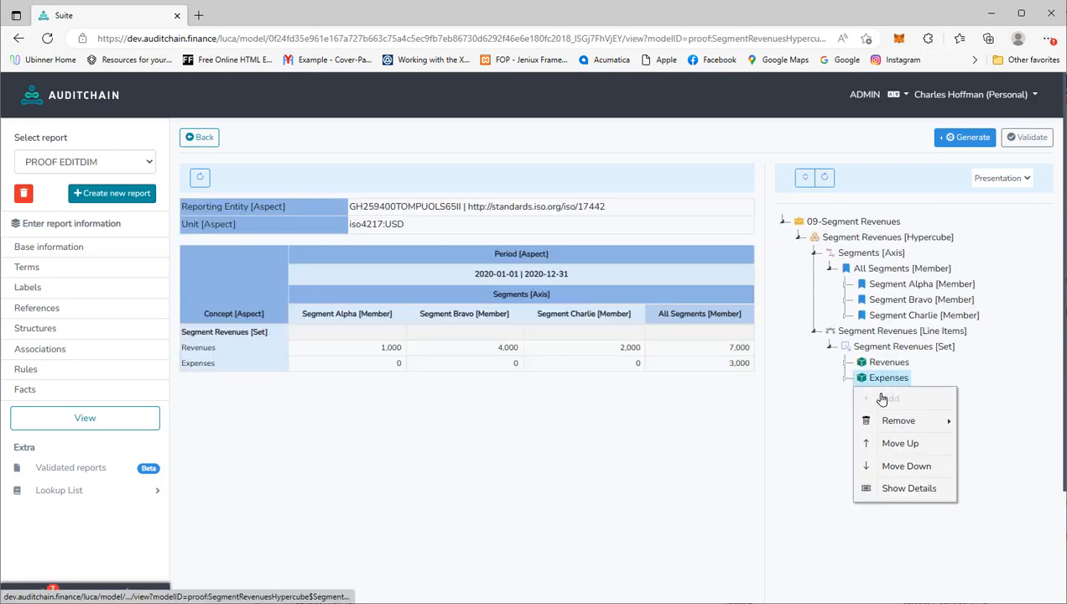
{"action": "mouse_move", "coordinate": [887, 422]}
{"action": "left_click", "coordinate": [814, 422]}
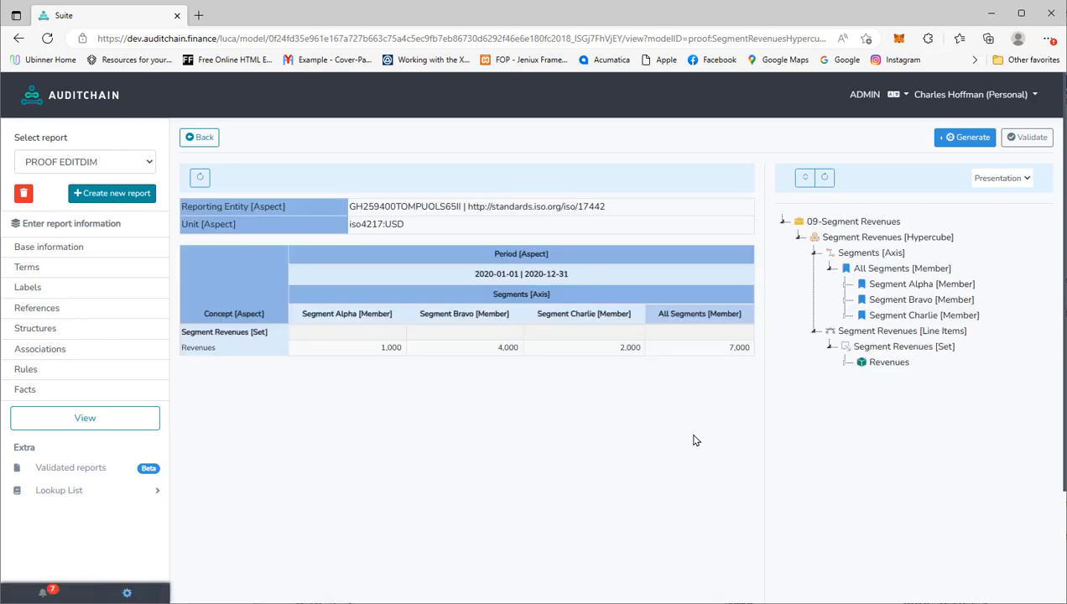
- Re-validate the trimmed report, confirm all checks pass, and return to the model
{"action": "left_click", "coordinate": [1034, 143]}
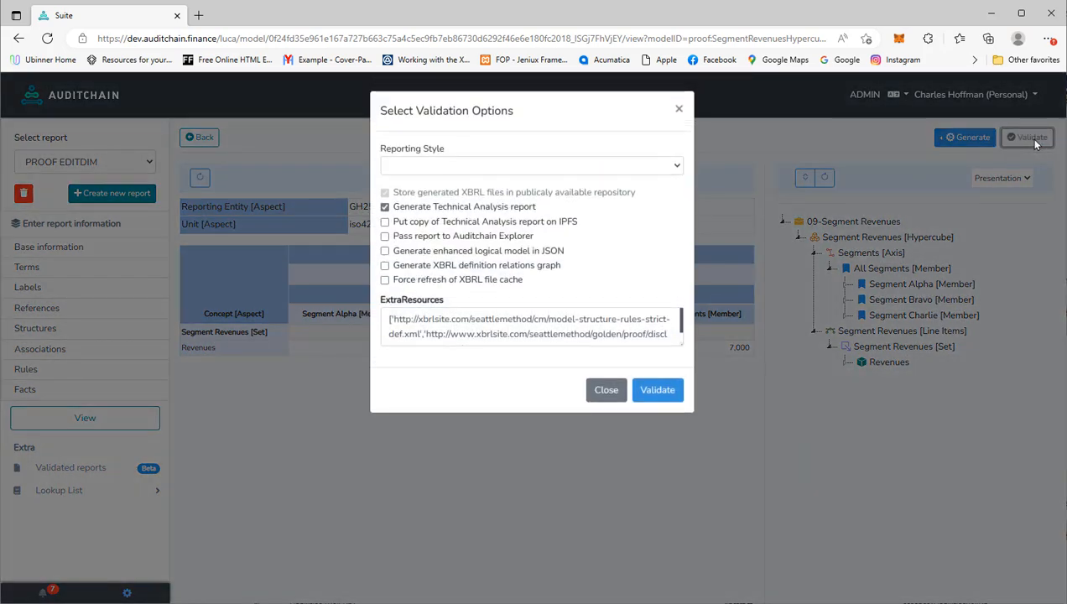
{"action": "left_click", "coordinate": [657, 399]}
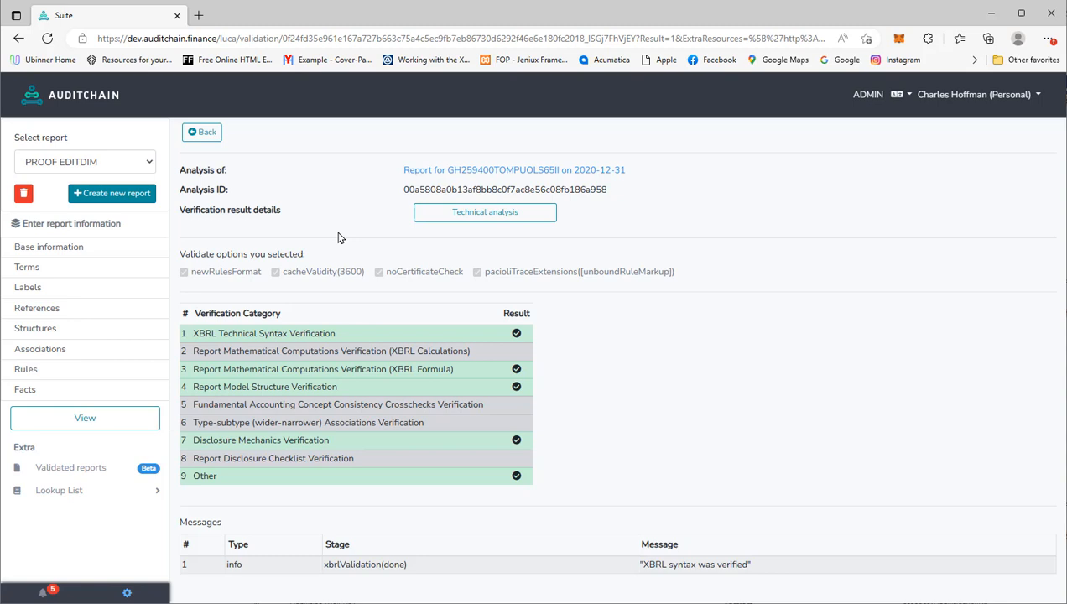
{"action": "left_click", "coordinate": [204, 134]}
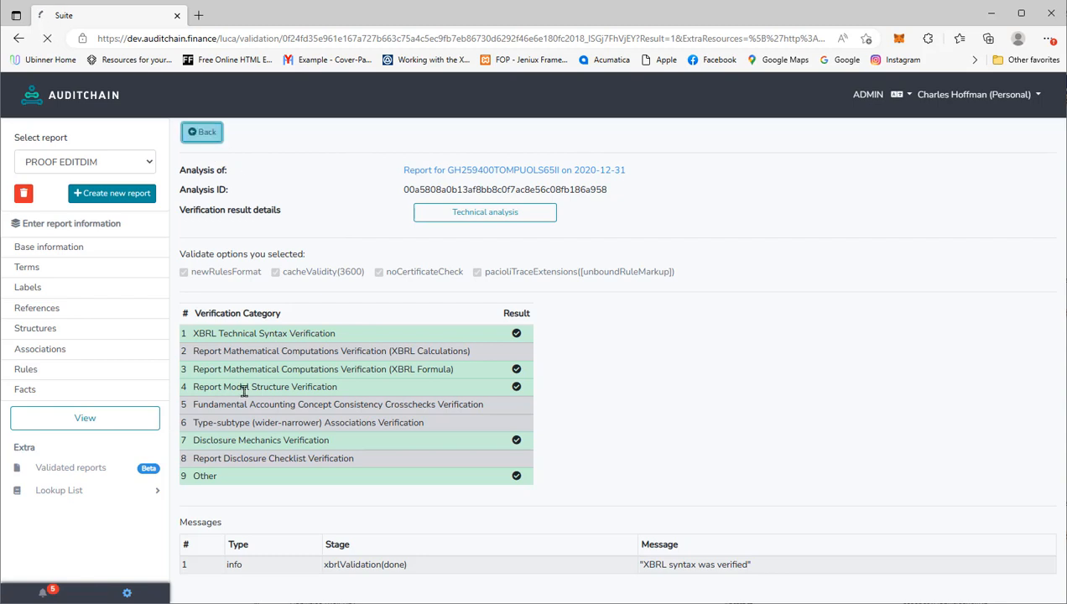